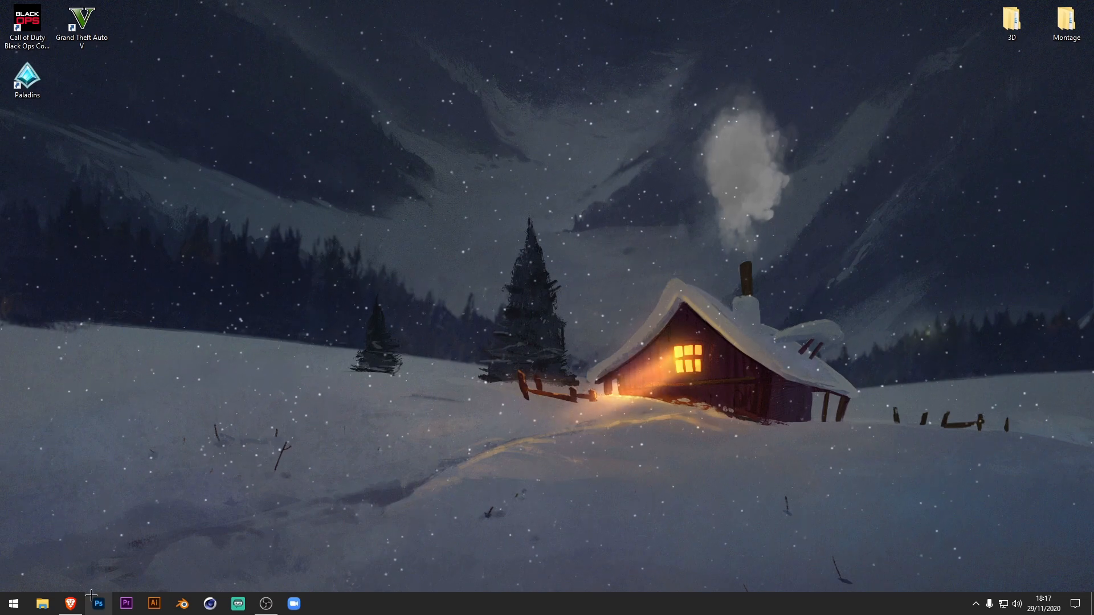
Start downloading the ReaPlugs VST v2.36 64-bit installer from the REAPER website, then cancel the save and close the page.
{"action": "left_click", "coordinate": [72, 602]}
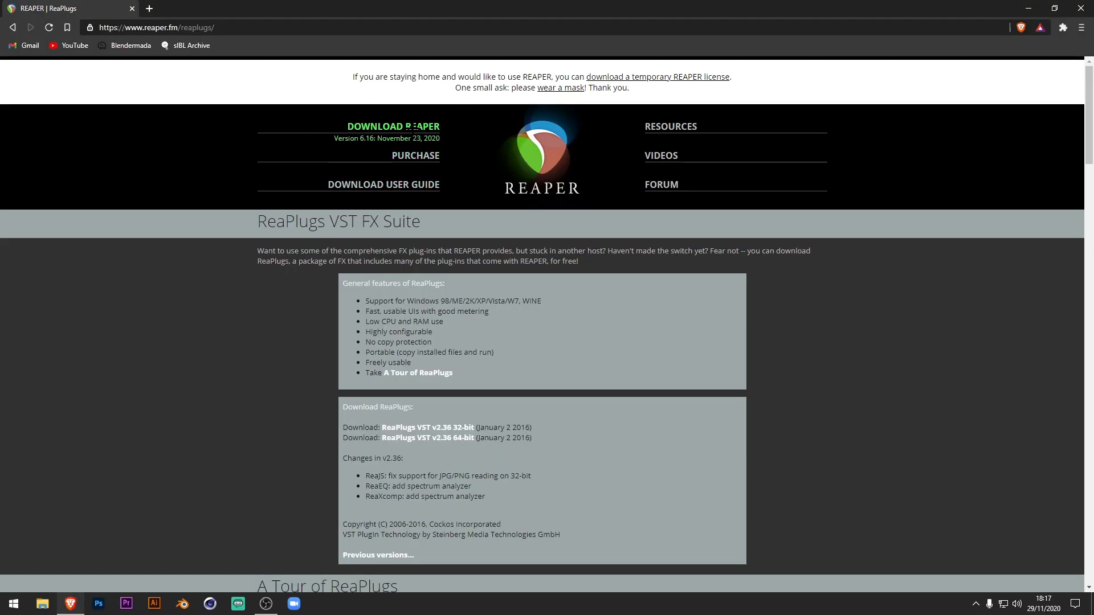
{"action": "scroll", "coordinate": [392, 319], "scroll_direction": "down", "scroll_amount": 2}
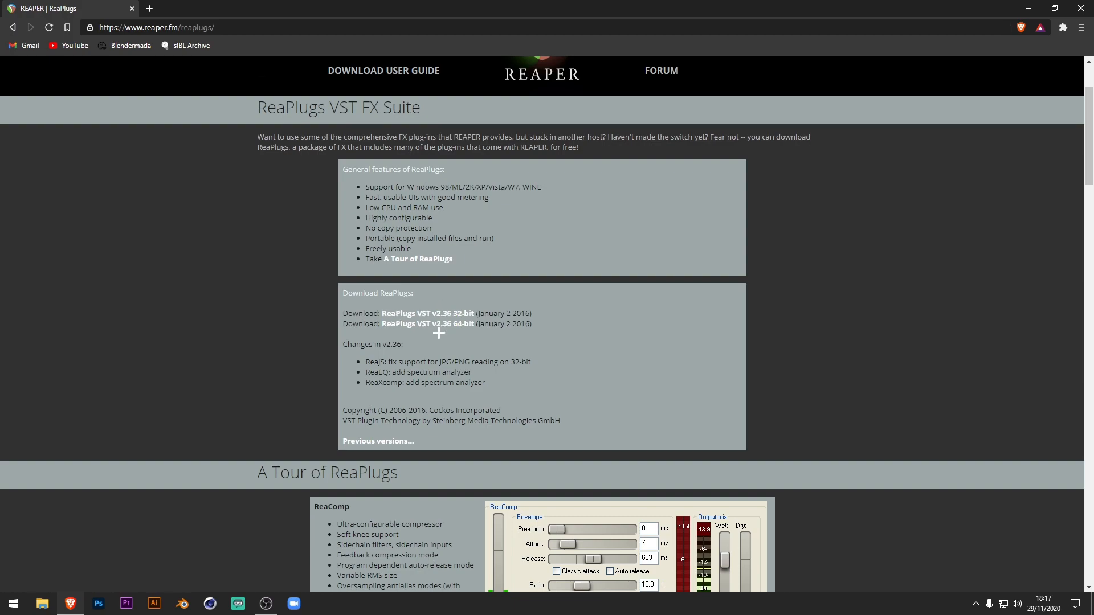
{"action": "left_click", "coordinate": [452, 330]}
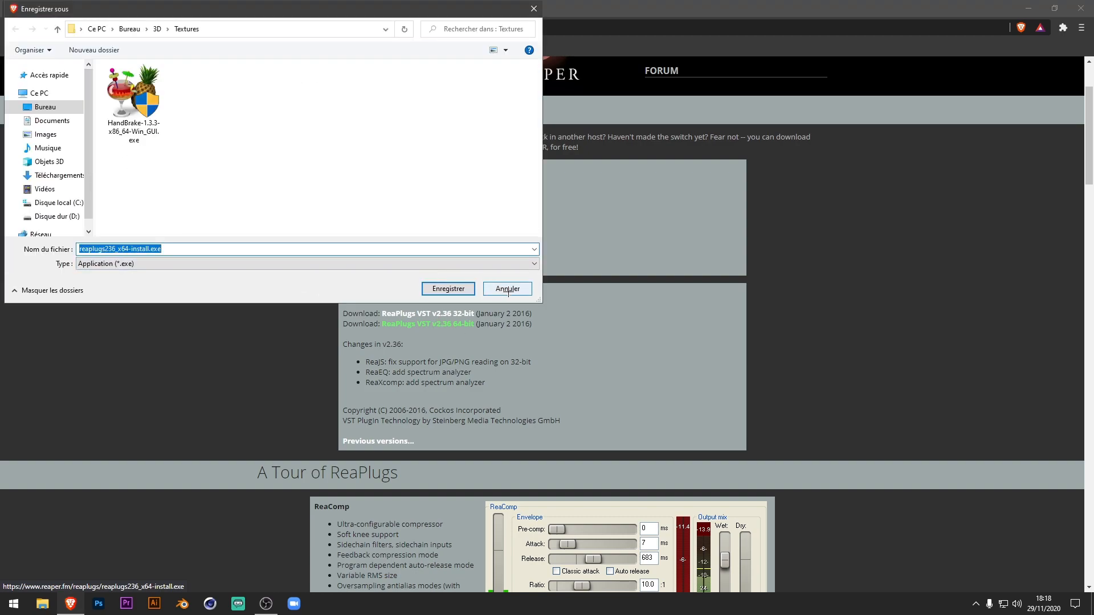
{"action": "left_click", "coordinate": [508, 289]}
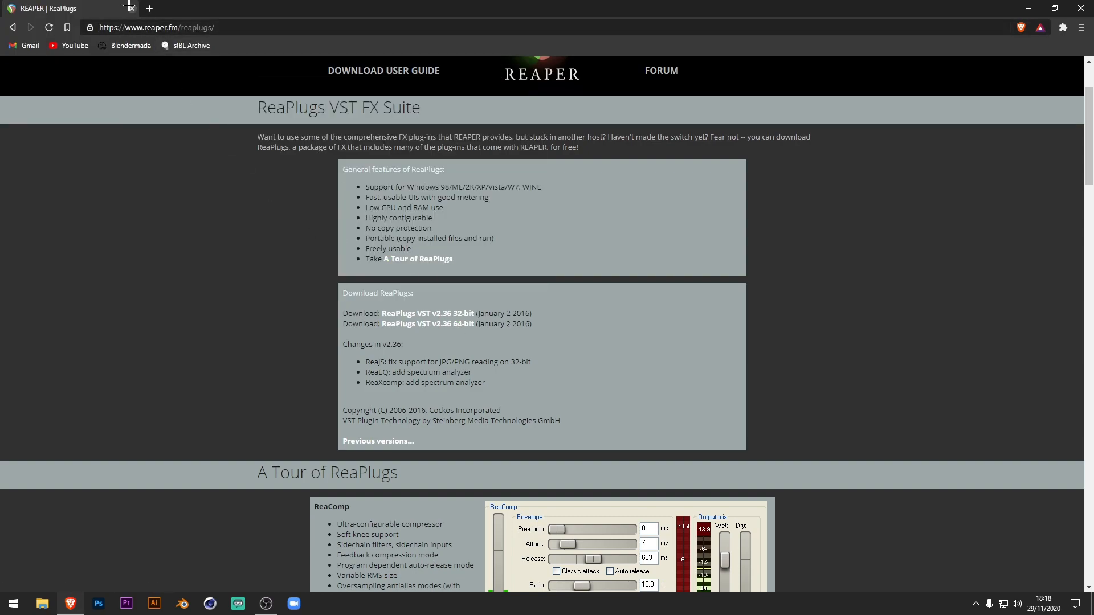
{"action": "left_click", "coordinate": [130, 7]}
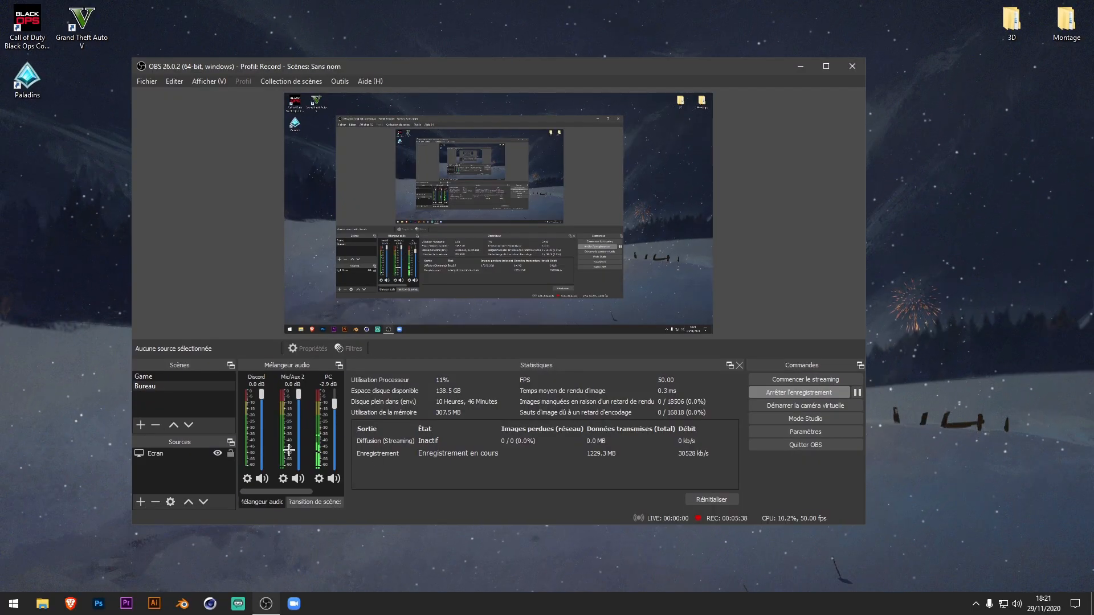
Add a VST 2.x plug-in filter named "Noise Gate" to the Mic/Aux 2 audio source in OBS.
{"action": "left_click", "coordinate": [282, 479]}
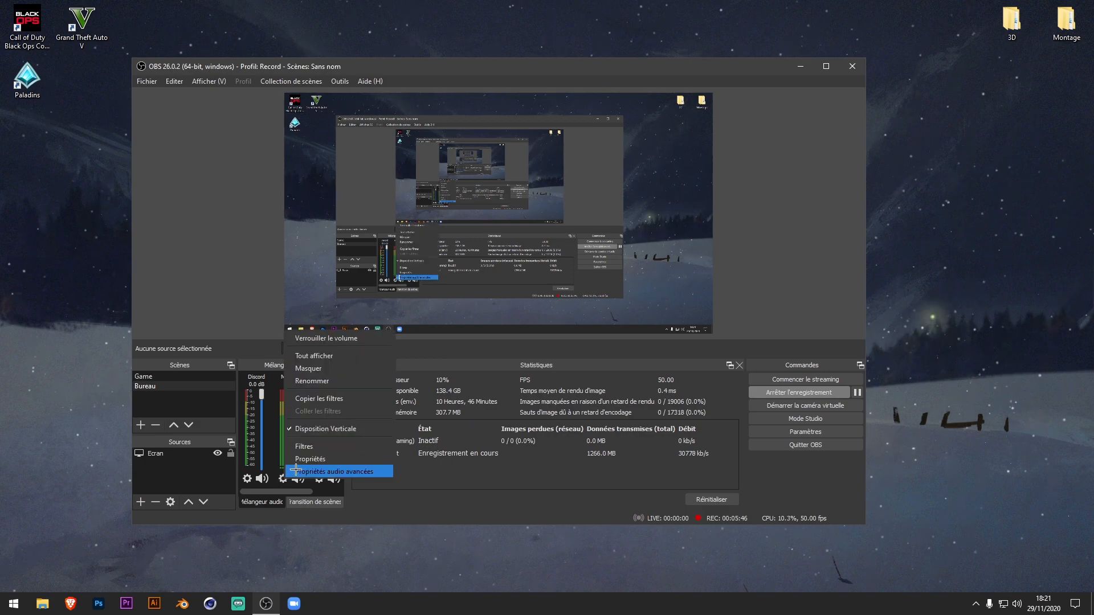
{"action": "left_click", "coordinate": [320, 446]}
{"action": "left_click_drag", "start_coordinate": [352, 86], "coordinate": [383, 73]}
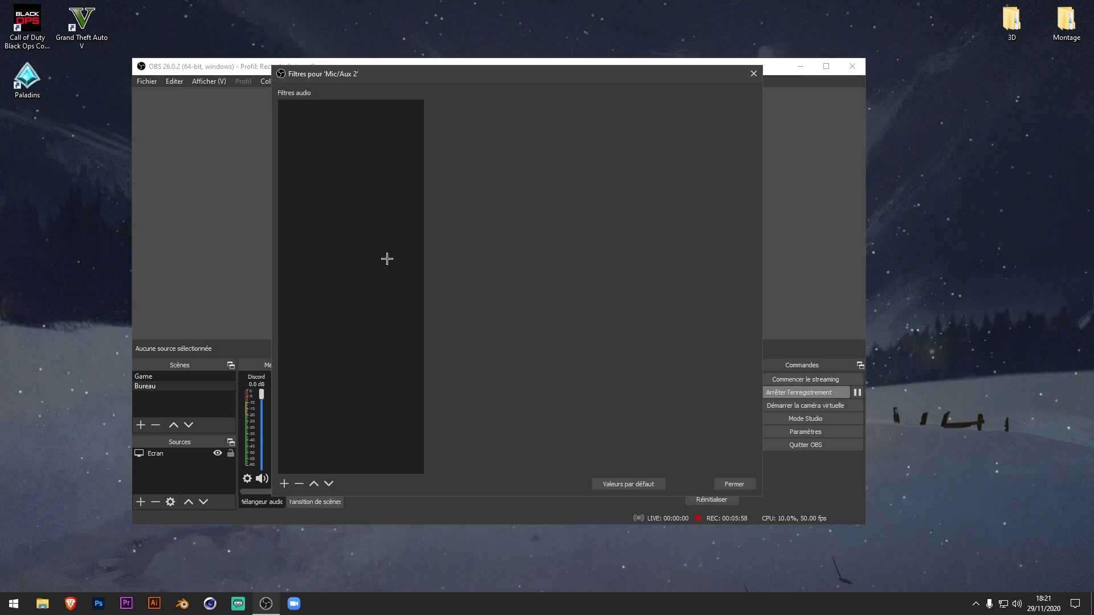
{"action": "left_click", "coordinate": [286, 483]}
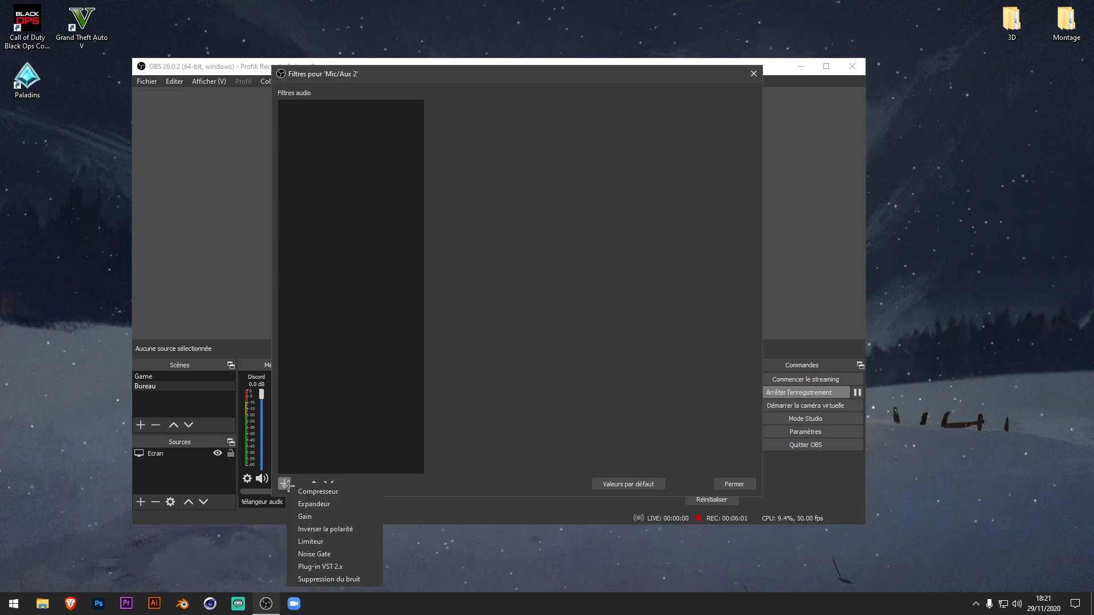
{"action": "left_click", "coordinate": [351, 564]}
{"action": "type", "text": "Noise Gate"}
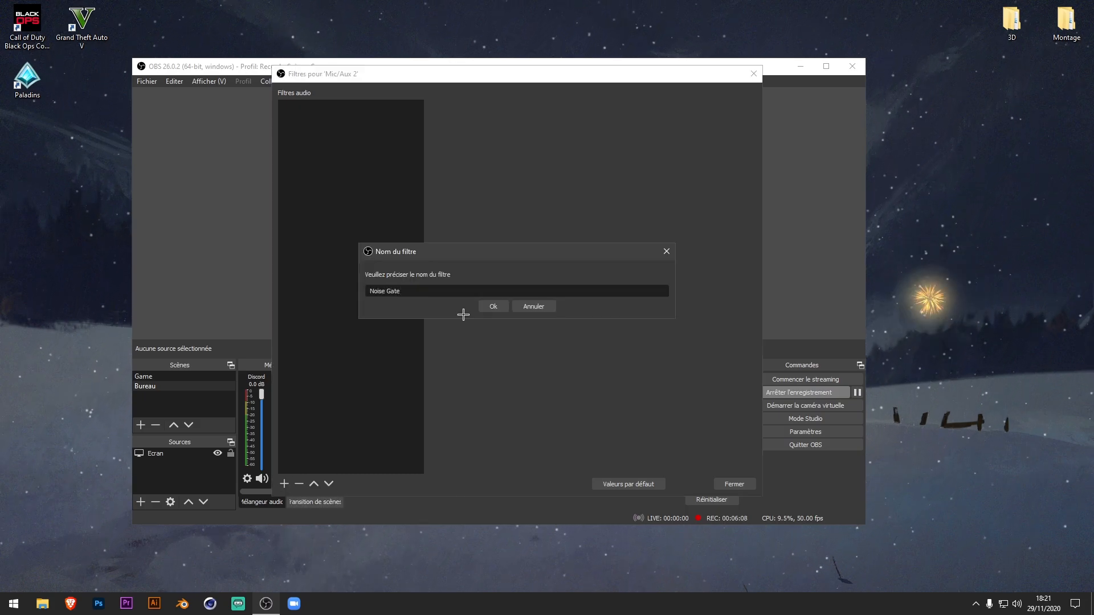
{"action": "key", "text": "Return"}
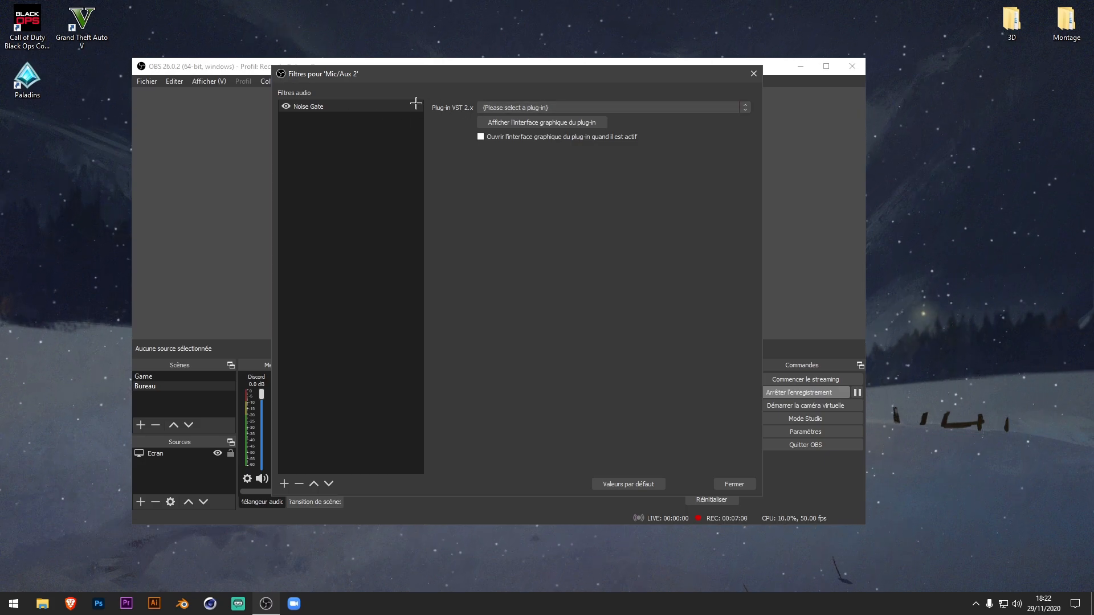
Load the reagate-standalone plug-in into the Noise Gate filter and open its graphical interface.
{"action": "left_click", "coordinate": [548, 106]}
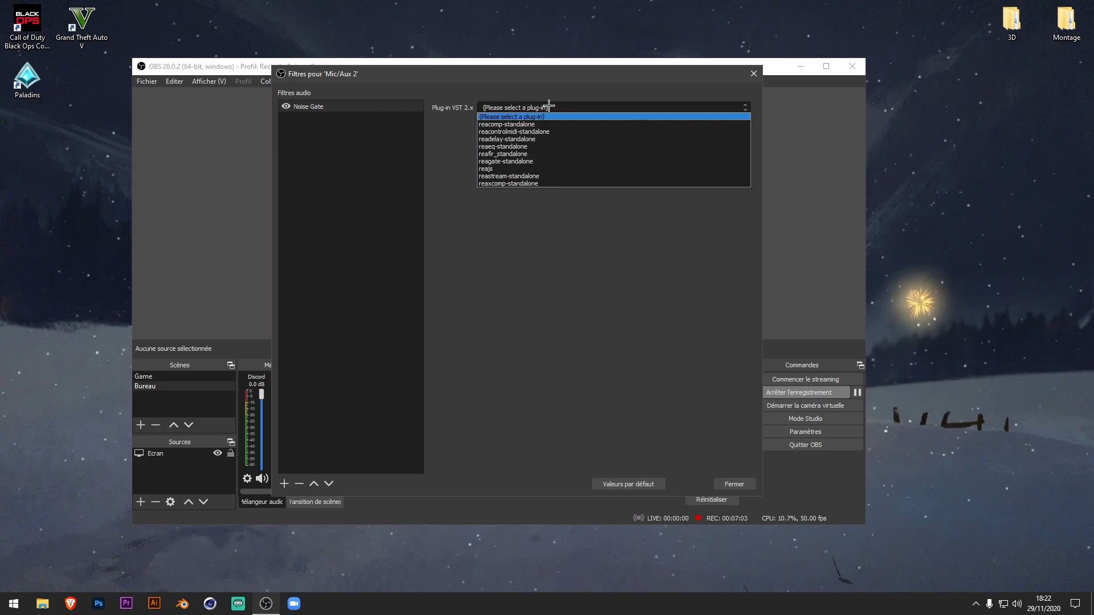
{"action": "left_click", "coordinate": [545, 162]}
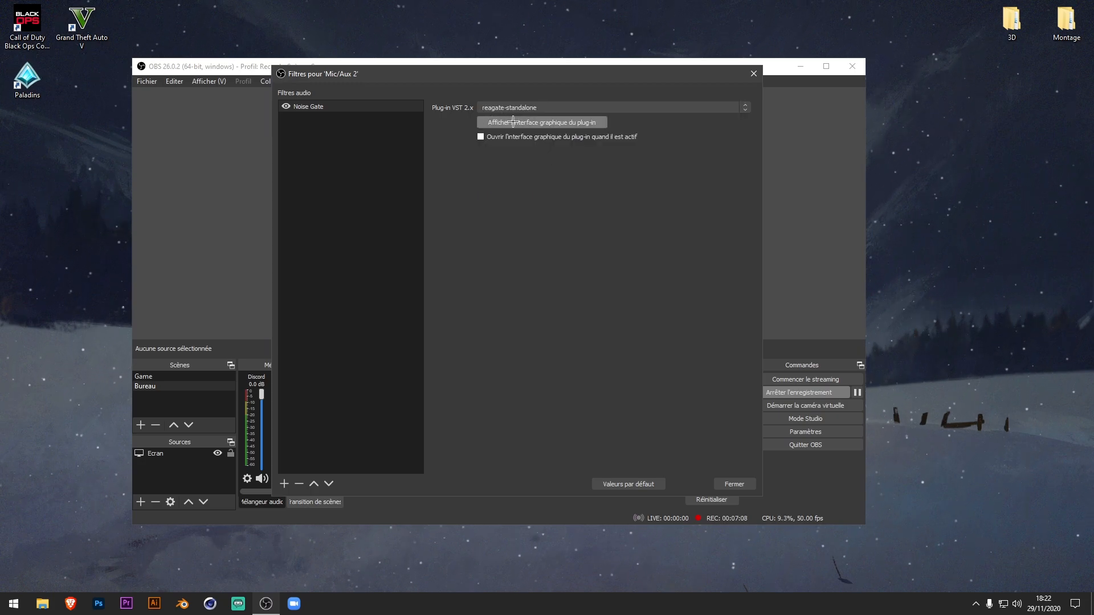
{"action": "left_click", "coordinate": [575, 122]}
{"action": "left_click_drag", "start_coordinate": [463, 146], "coordinate": [436, 179]}
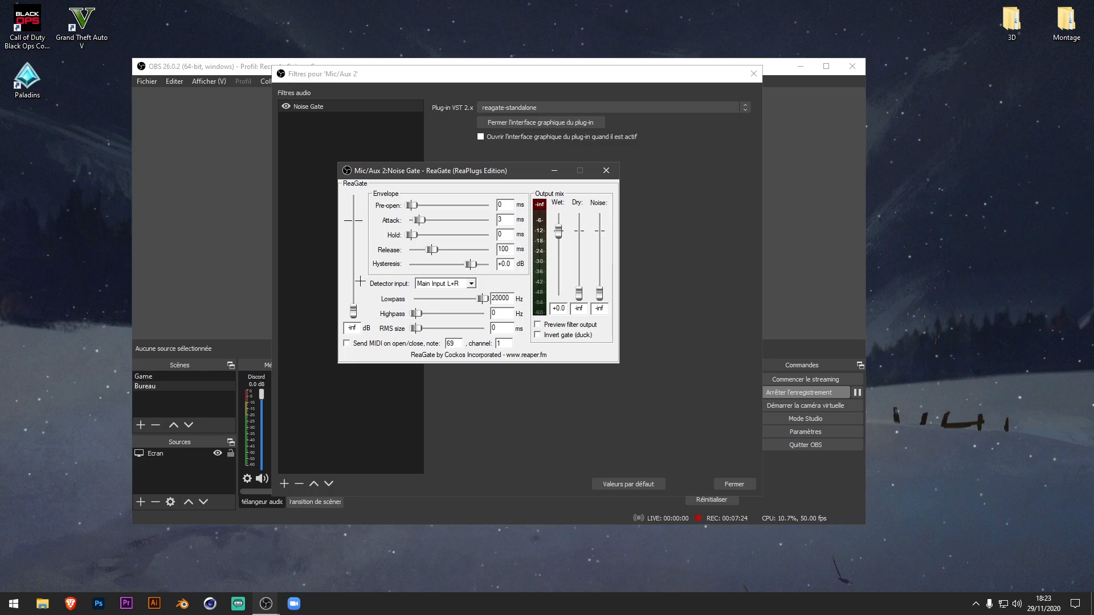
Set ReaGate's threshold to about -28.6 dB, attack to 4 ms and release to about 249 ms, and close its window.
{"action": "mouse_move", "coordinate": [353, 310]}
{"action": "left_mouse_down"}
{"action": "mouse_move", "coordinate": [353, 272]}
{"action": "mouse_move", "coordinate": [354, 311]}
{"action": "left_mouse_up"}
{"action": "mouse_move", "coordinate": [354, 307]}
{"action": "left_mouse_down"}
{"action": "mouse_move", "coordinate": [359, 266]}
{"action": "mouse_move", "coordinate": [355, 286]}
{"action": "left_mouse_up"}
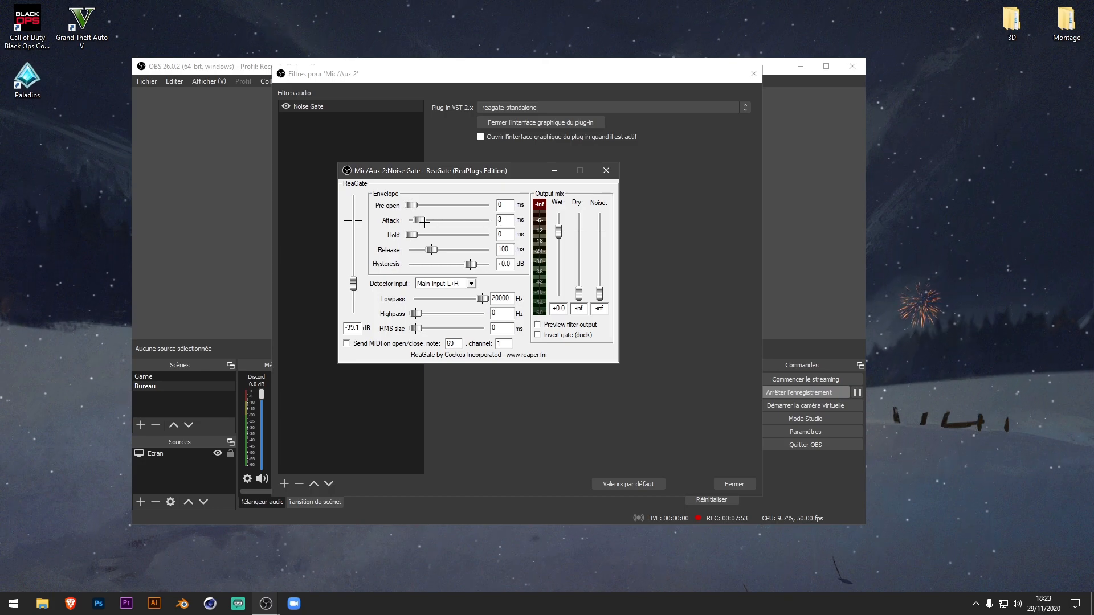
{"action": "left_click_drag", "start_coordinate": [420, 220], "coordinate": [439, 250]}
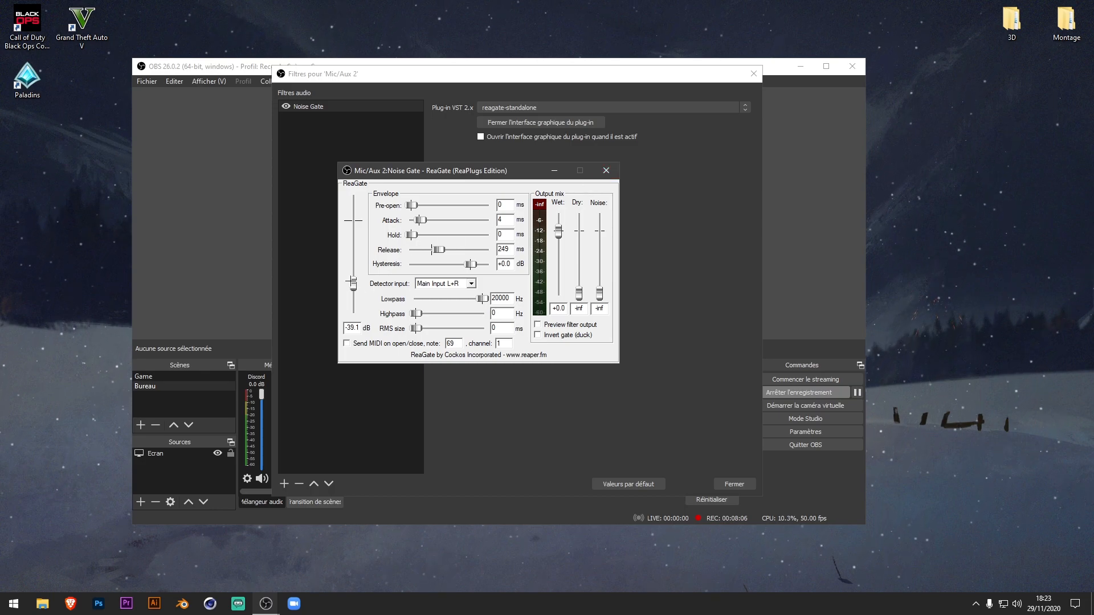
{"action": "mouse_move", "coordinate": [353, 280]}
{"action": "left_mouse_down"}
{"action": "mouse_move", "coordinate": [356, 296]}
{"action": "mouse_move", "coordinate": [359, 269]}
{"action": "mouse_move", "coordinate": [356, 311]}
{"action": "mouse_move", "coordinate": [353, 285]}
{"action": "left_mouse_up"}
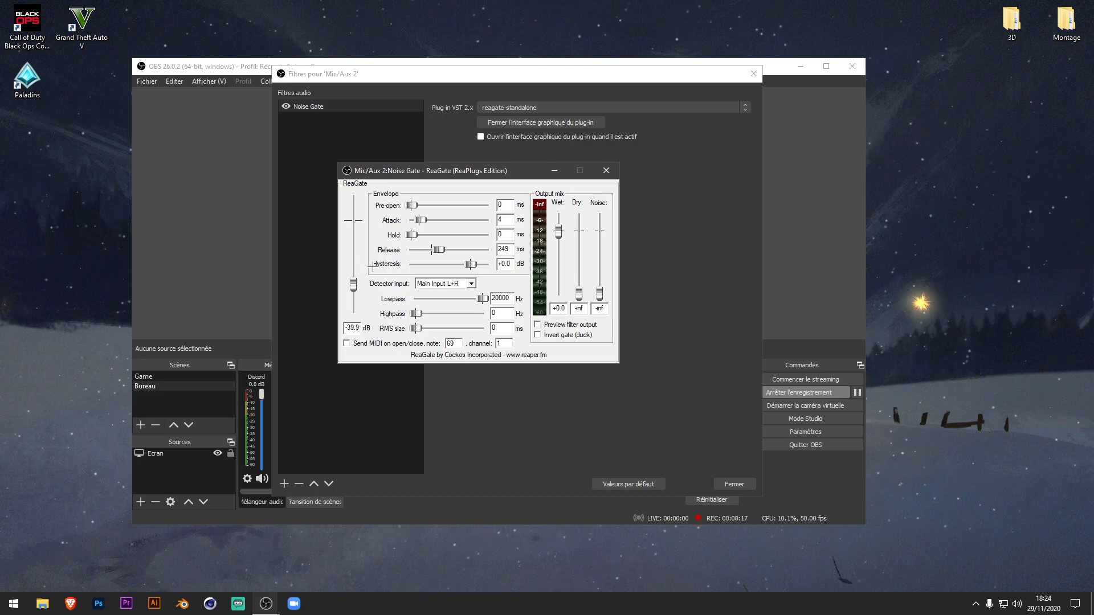
{"action": "left_click_drag", "start_coordinate": [353, 283], "coordinate": [355, 273]}
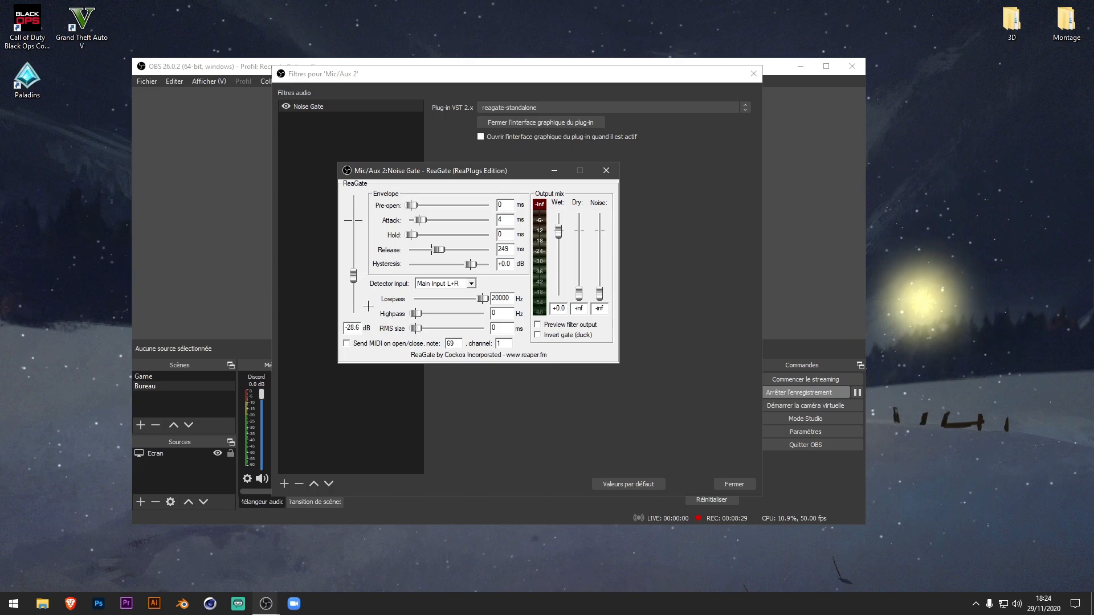
{"action": "left_click", "coordinate": [606, 171]}
Add a second VST 2.x plug-in filter named "EQ" to Mic/Aux 2.
{"action": "left_click", "coordinate": [284, 484]}
{"action": "left_click", "coordinate": [336, 569]}
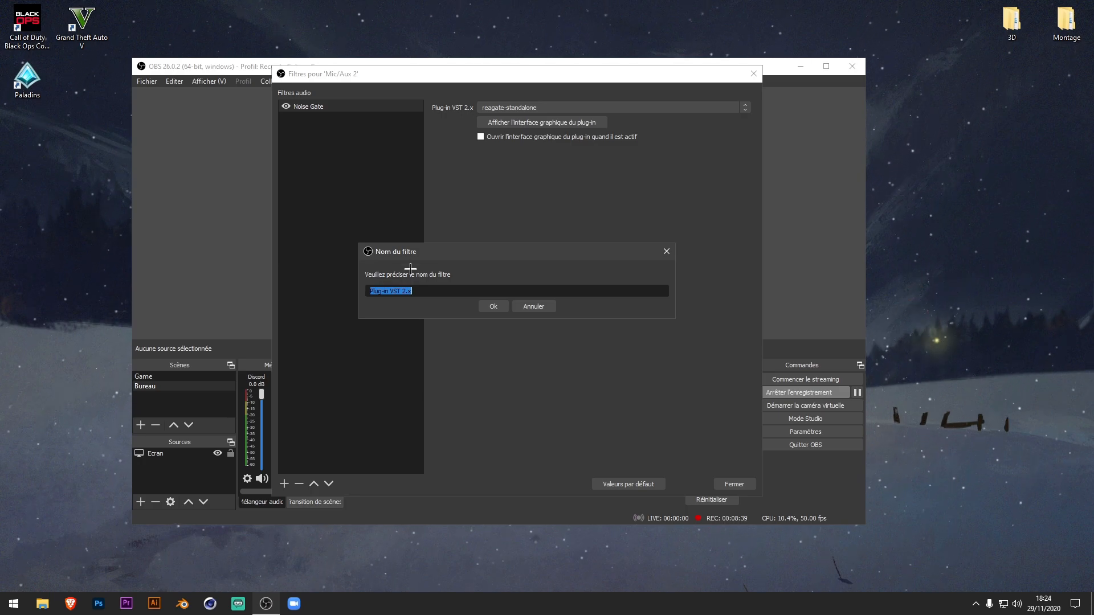
{"action": "type", "text": "EQ"}
{"action": "key", "text": "Return"}
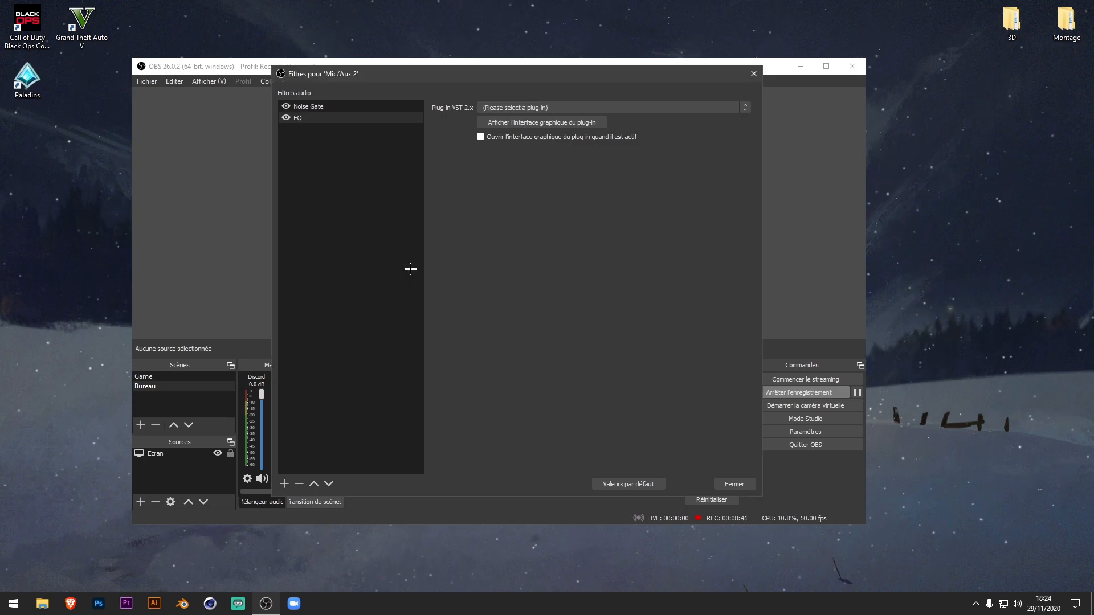
Load the reaeq-standalone plug-in into the EQ filter and open its graphical interface.
{"action": "left_click", "coordinate": [535, 107]}
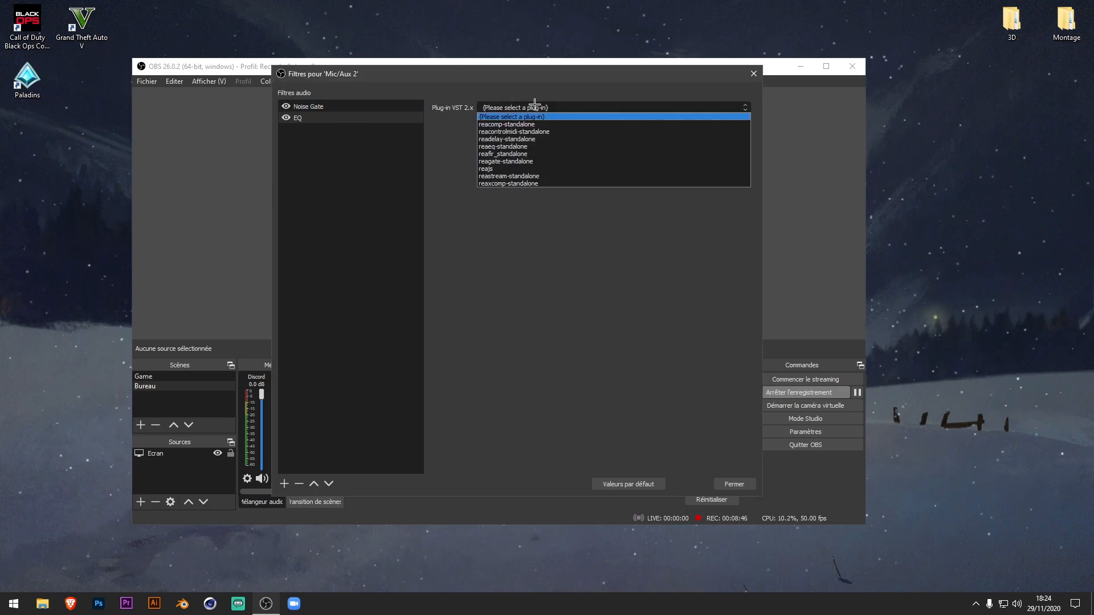
{"action": "left_click", "coordinate": [511, 147]}
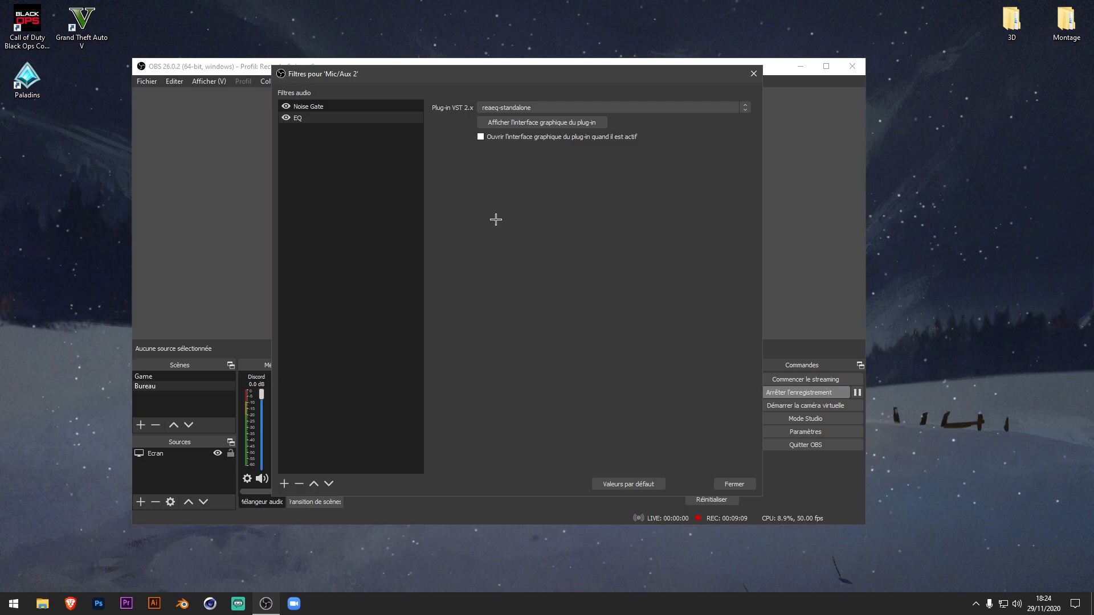
{"action": "left_click", "coordinate": [511, 122]}
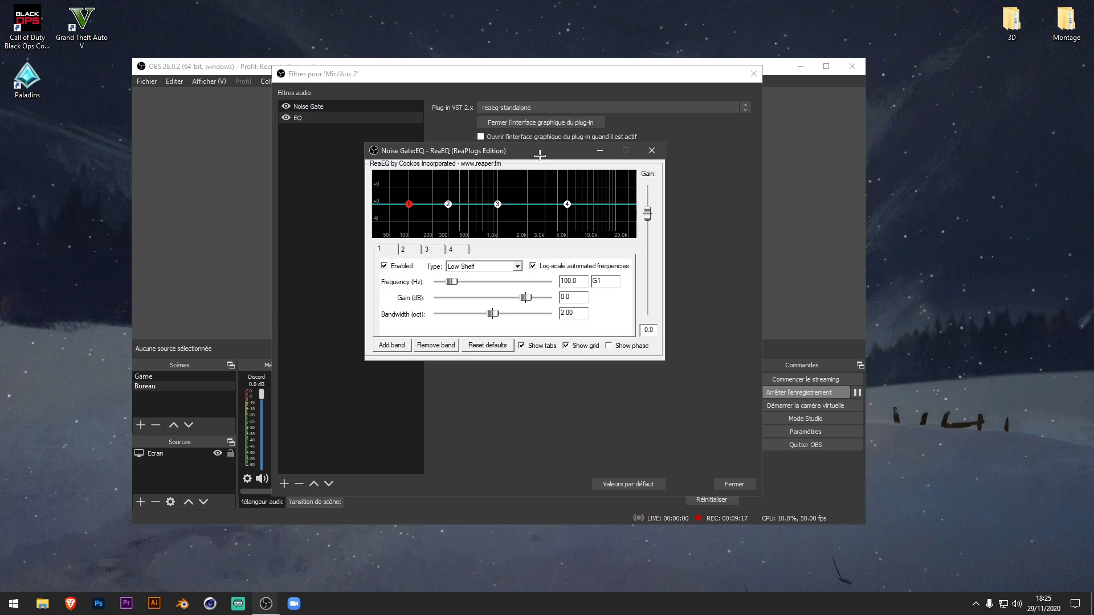
{"action": "left_click_drag", "start_coordinate": [536, 152], "coordinate": [528, 174]}
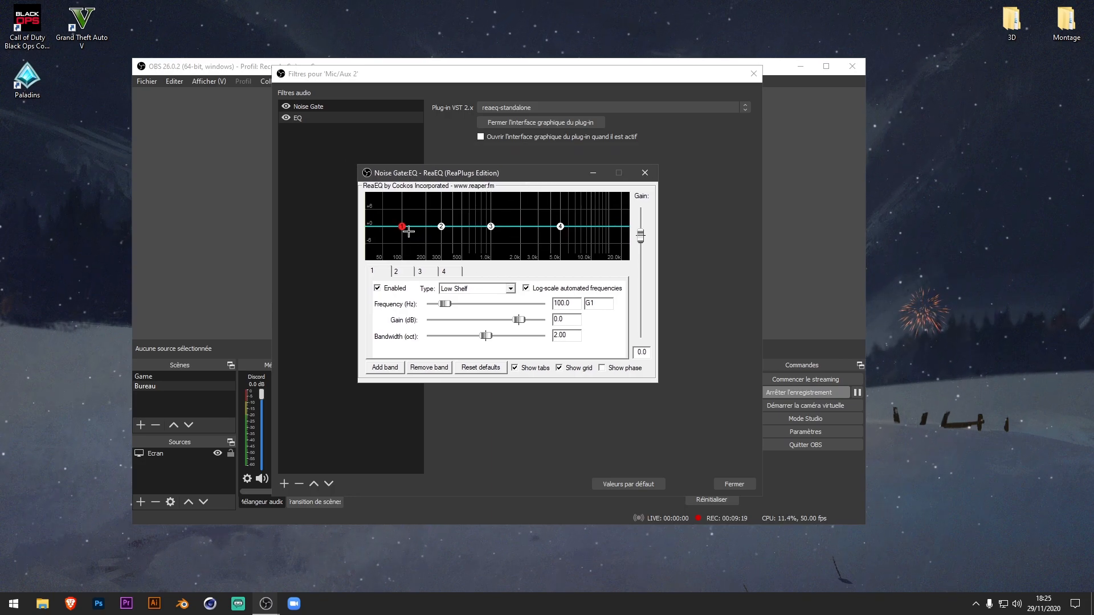
Change the type of ReaEQ bands 1 and 4 to Band.
{"action": "left_click", "coordinate": [483, 290]}
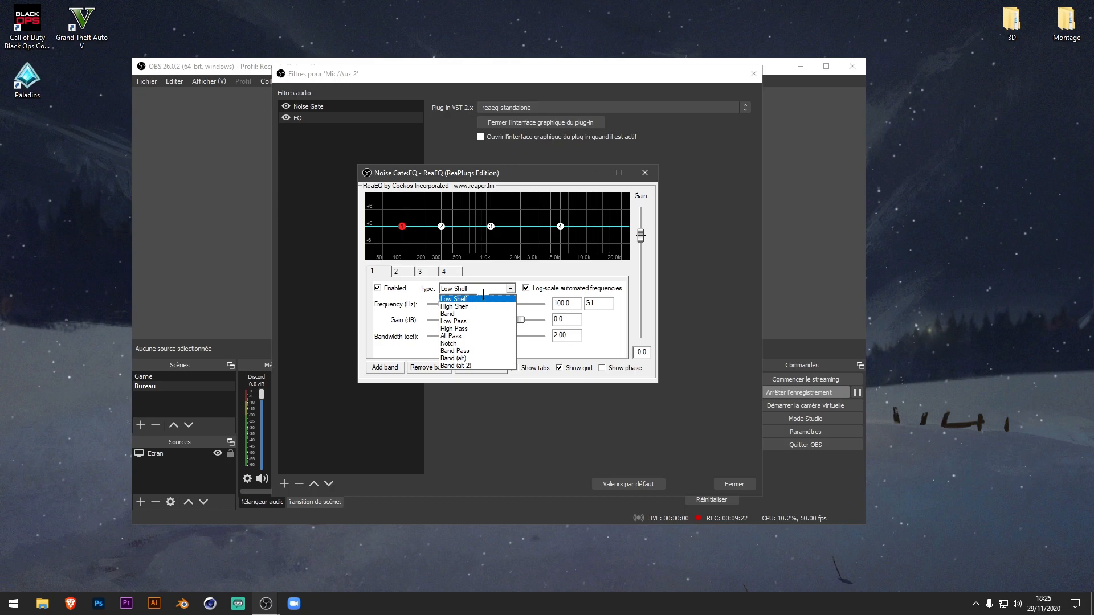
{"action": "left_click", "coordinate": [459, 313]}
{"action": "left_click", "coordinate": [560, 226]}
{"action": "left_click", "coordinate": [485, 285]}
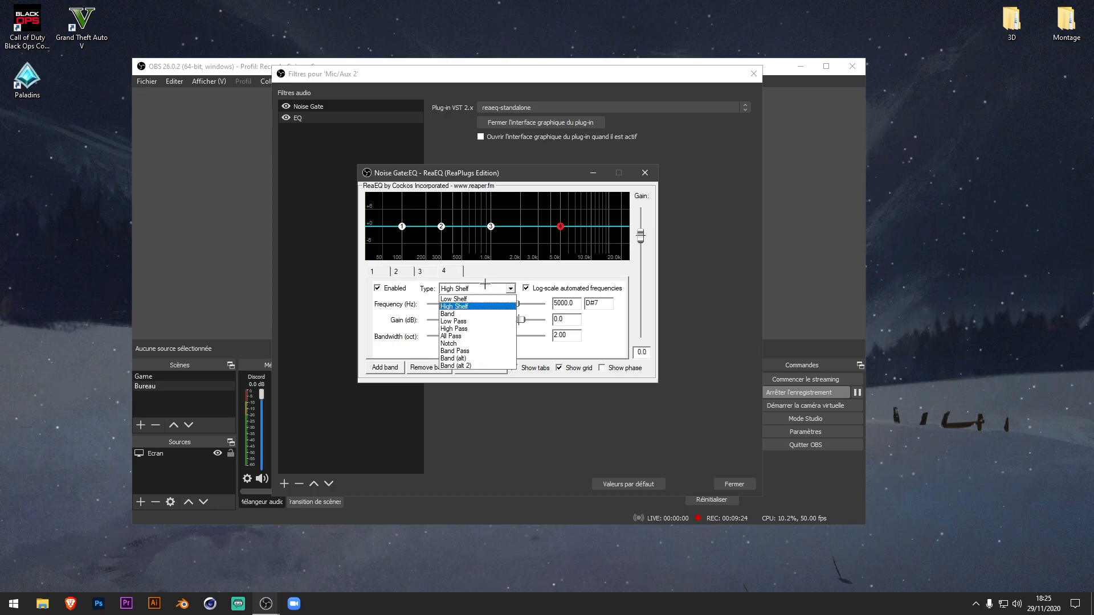
{"action": "left_click", "coordinate": [467, 313]}
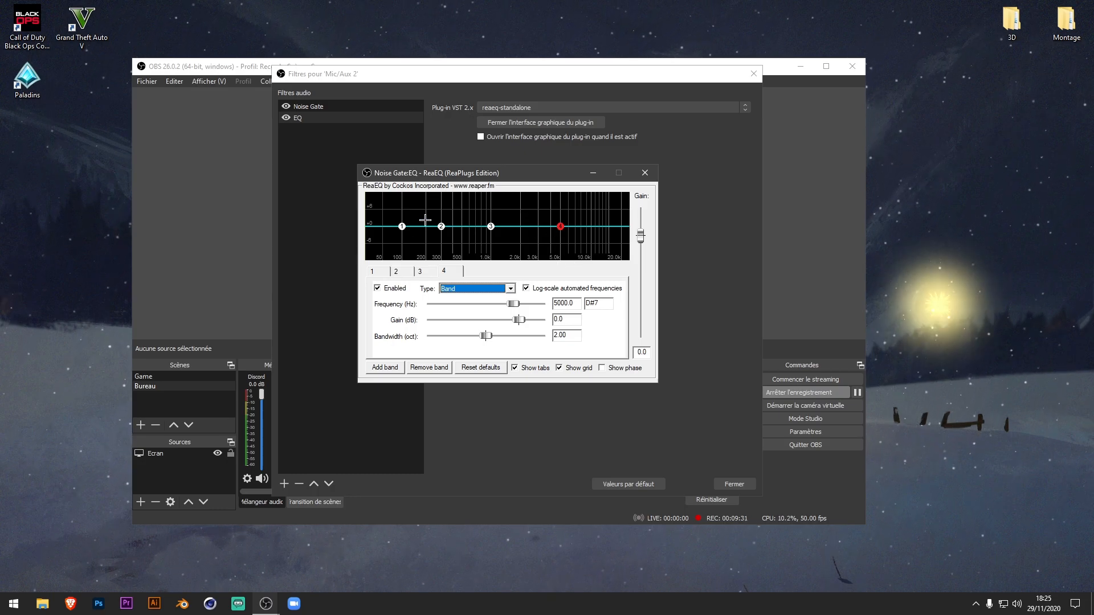
Boost band 1 to about 3.4 dB at 151 Hz, band 3 to 2.8 dB at 1238 Hz and band 4 to 3.8 dB at 5547 Hz.
{"action": "mouse_move", "coordinate": [402, 226]}
{"action": "left_click_drag", "start_coordinate": [401, 226], "coordinate": [416, 217]}
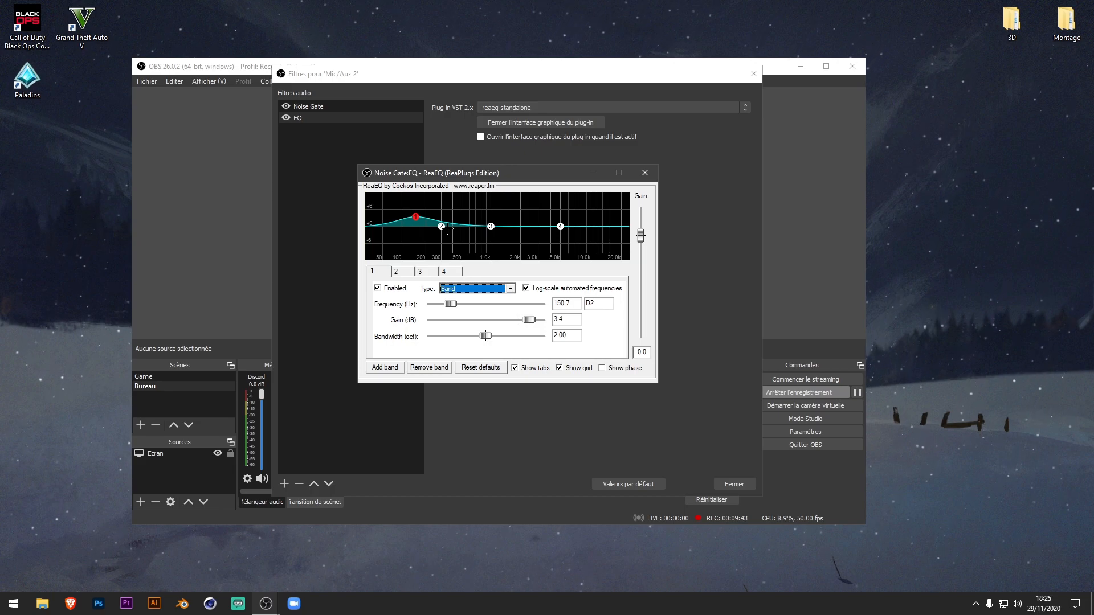
{"action": "left_click_drag", "start_coordinate": [487, 227], "coordinate": [500, 218]}
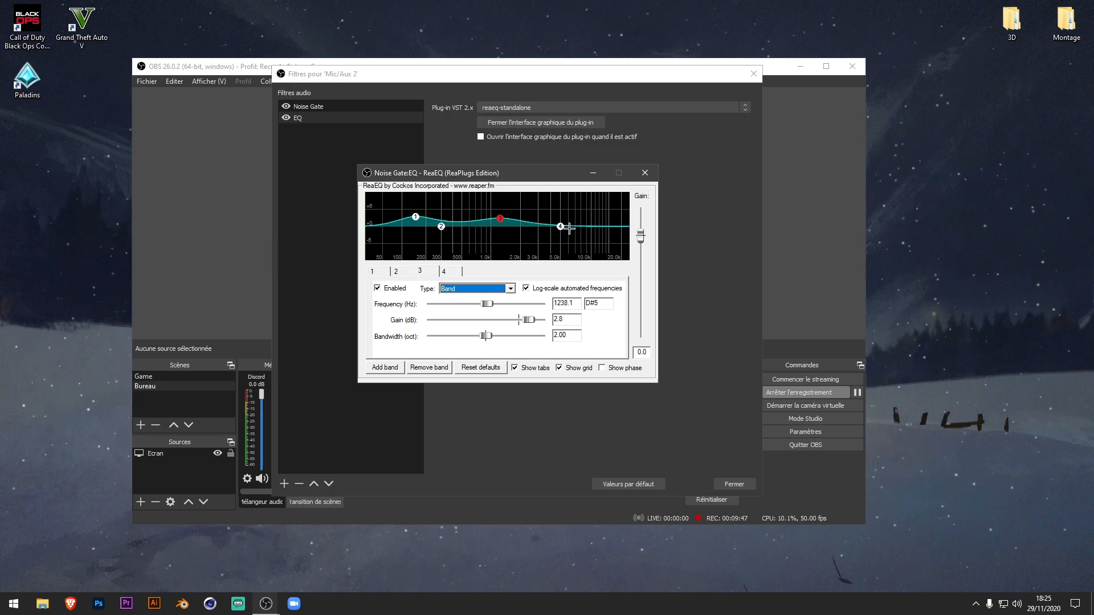
{"action": "left_click_drag", "start_coordinate": [566, 227], "coordinate": [565, 216]}
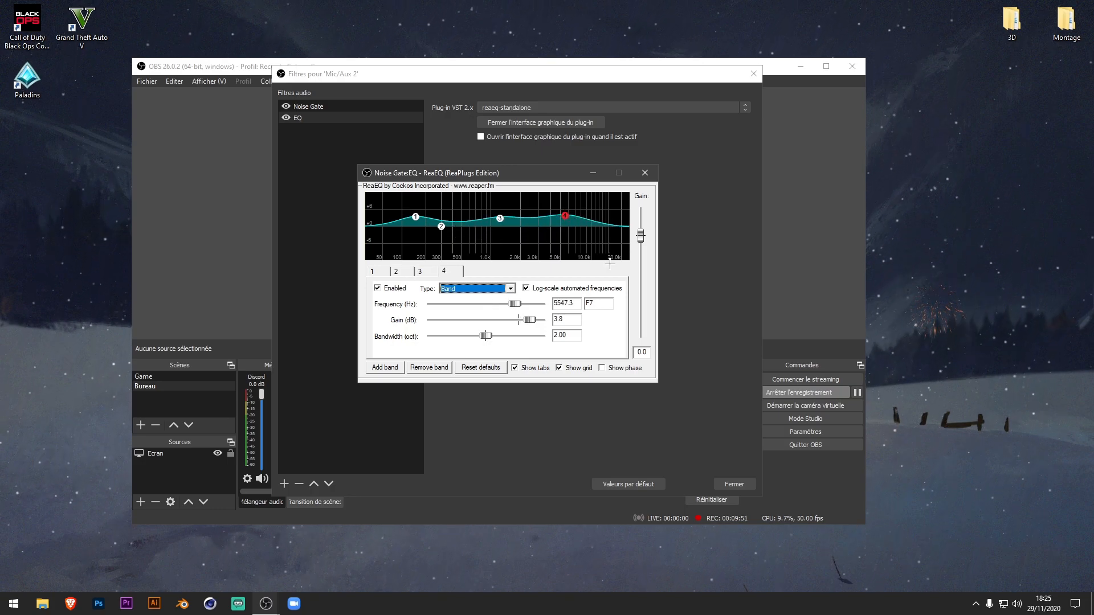
Cut band 2 to about -2.8 dB at 499 Hz, readjust band 1 to about 3.2 dB at 153 Hz, and close ReaEQ.
{"action": "left_click_drag", "start_coordinate": [441, 227], "coordinate": [462, 234]}
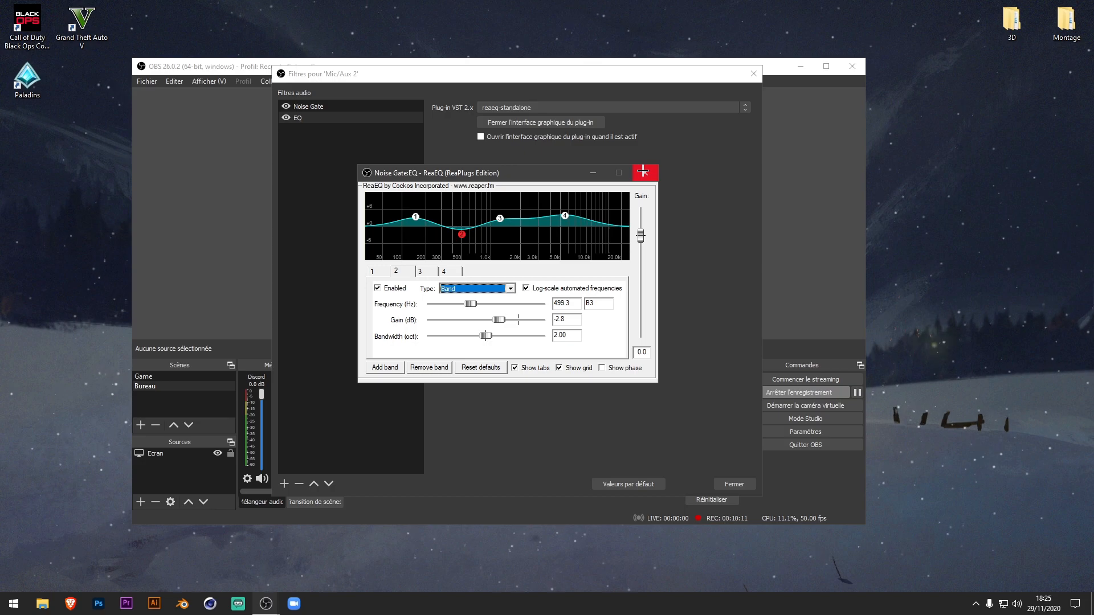
{"action": "mouse_move", "coordinate": [415, 219]}
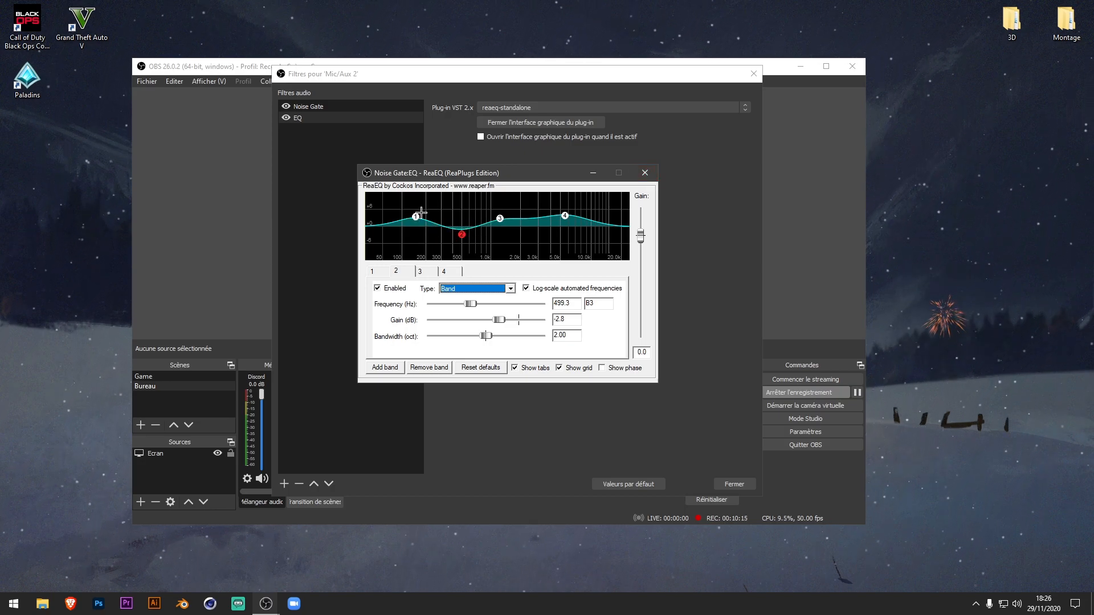
{"action": "left_click_drag", "start_coordinate": [415, 218], "coordinate": [416, 219]}
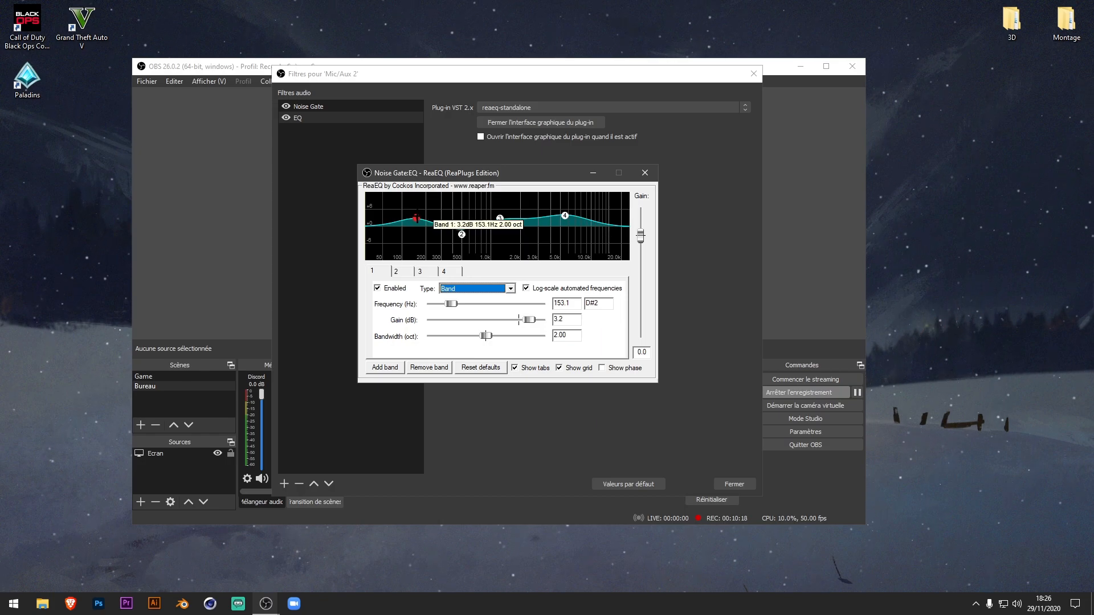
{"action": "mouse_move", "coordinate": [566, 217]}
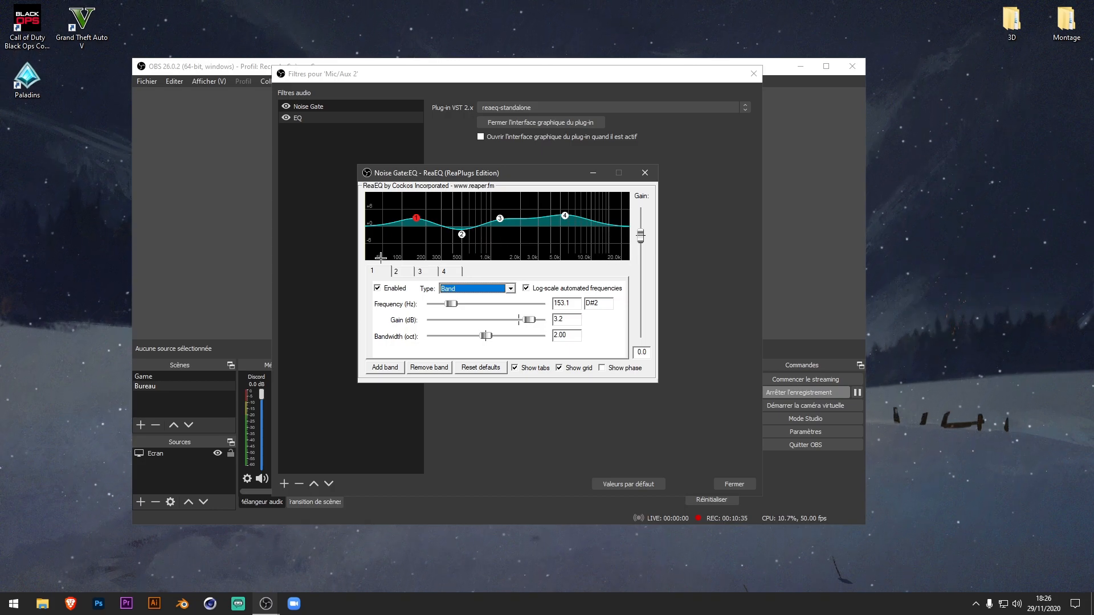
{"action": "left_click", "coordinate": [645, 174]}
Add a VST 2.x plug-in filter named Compresseur to the Mic/Aux 2 audio filters.
{"action": "left_click", "coordinate": [284, 483]}
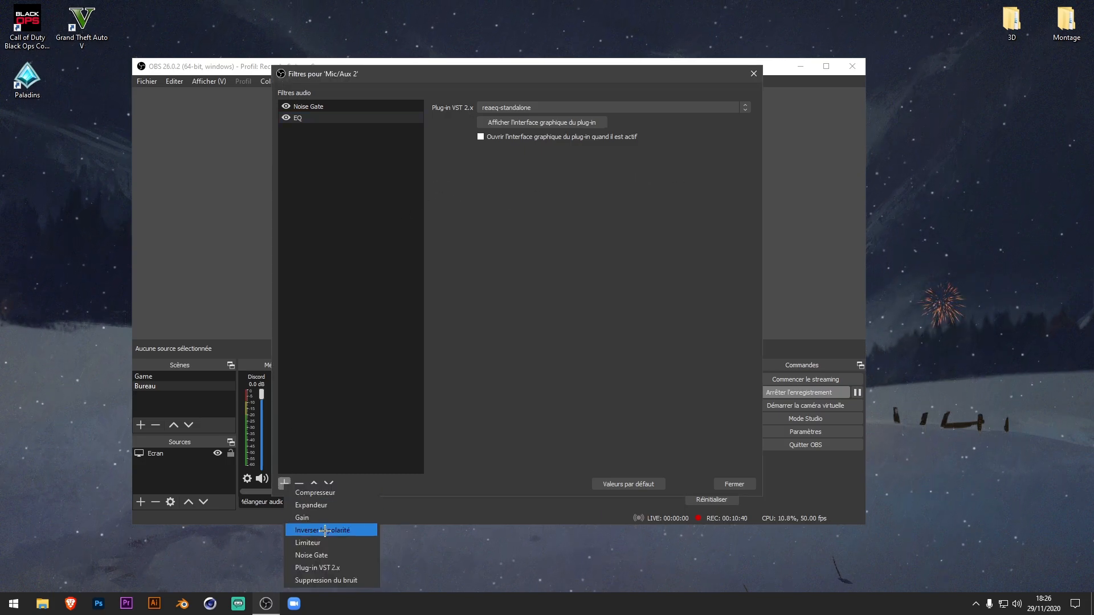
{"action": "left_click", "coordinate": [334, 568]}
{"action": "type", "text": "Co"}
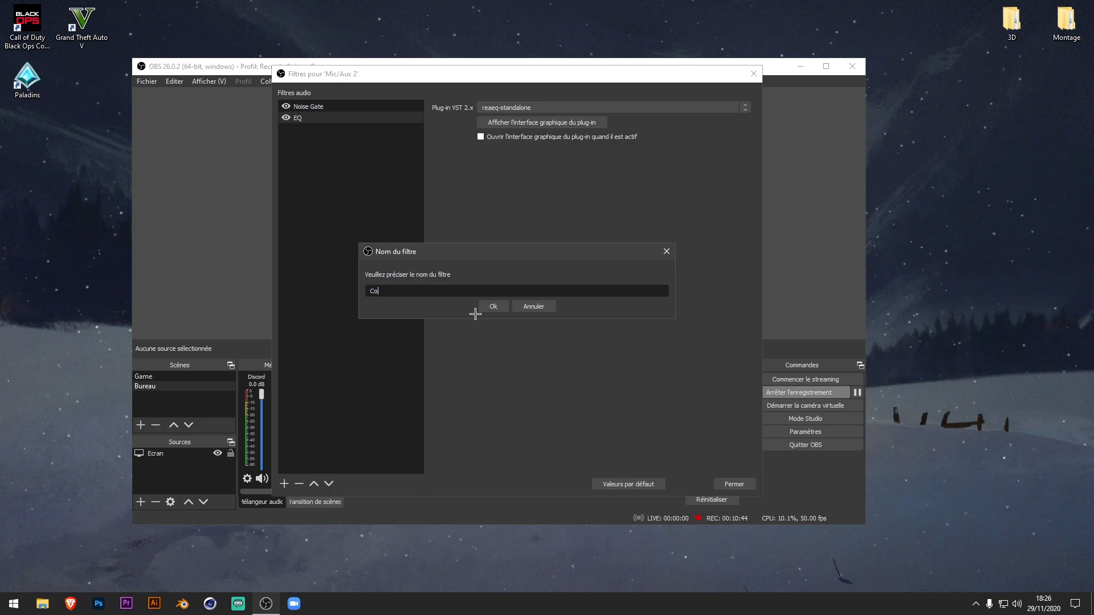
{"action": "type", "text": "mpresseur"}
{"action": "key", "text": "Return"}
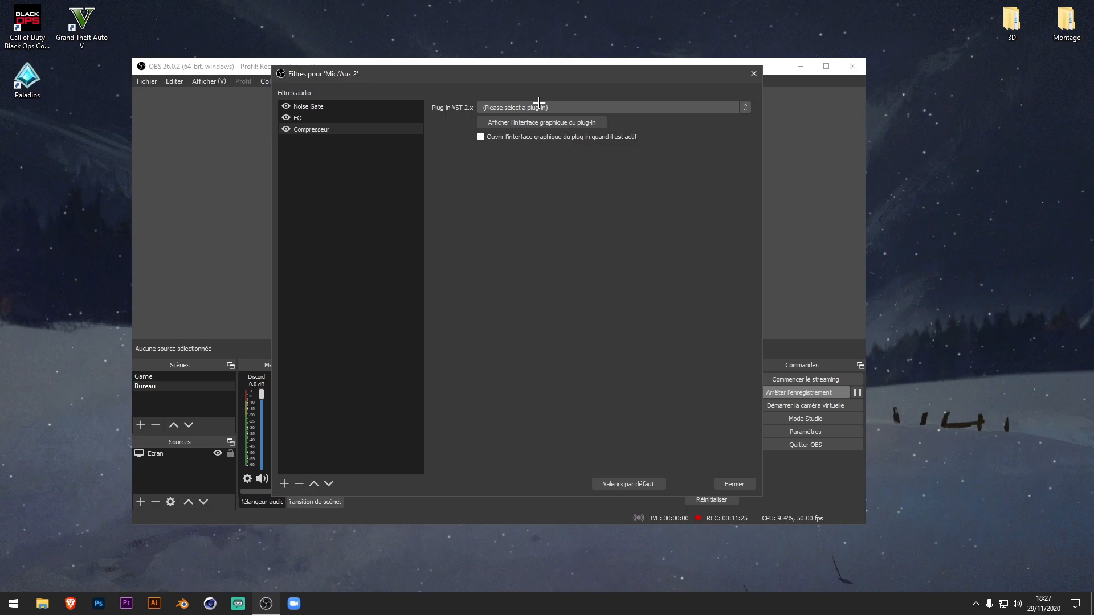
Load the reacomp-standalone plug-in into the Compresseur filter and open its graphical interface.
{"action": "left_click", "coordinate": [533, 107]}
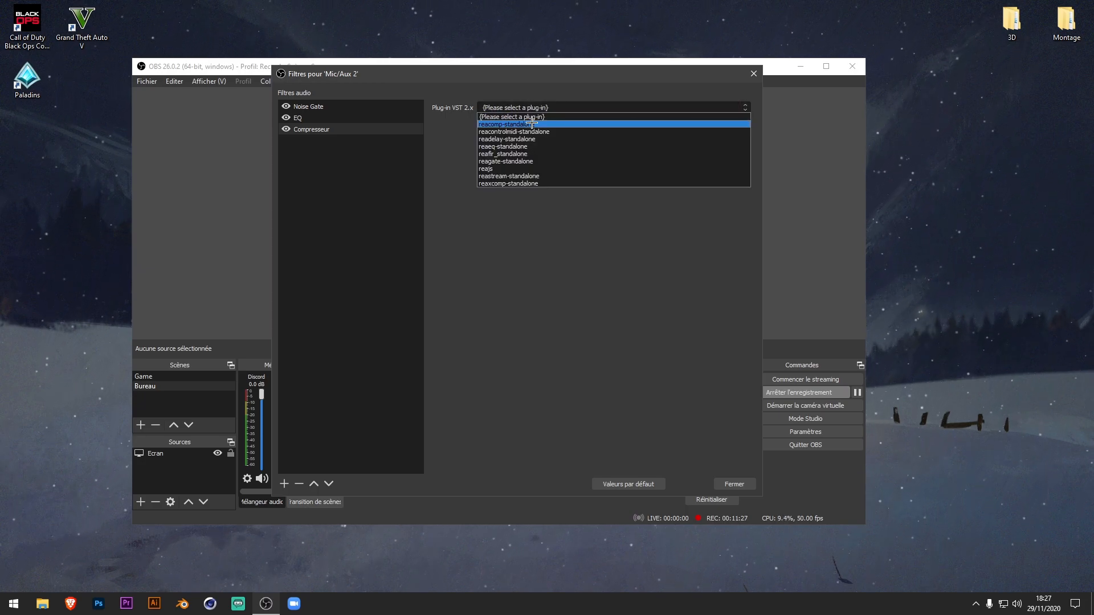
{"action": "left_click", "coordinate": [522, 123]}
{"action": "left_click", "coordinate": [510, 122]}
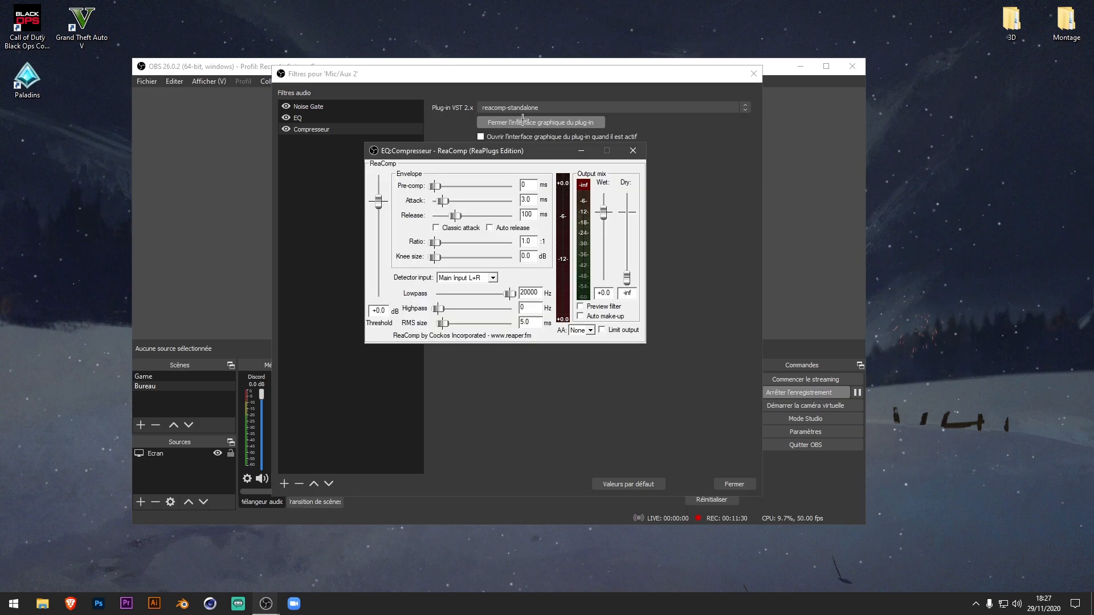
{"action": "left_click_drag", "start_coordinate": [491, 147], "coordinate": [463, 151]}
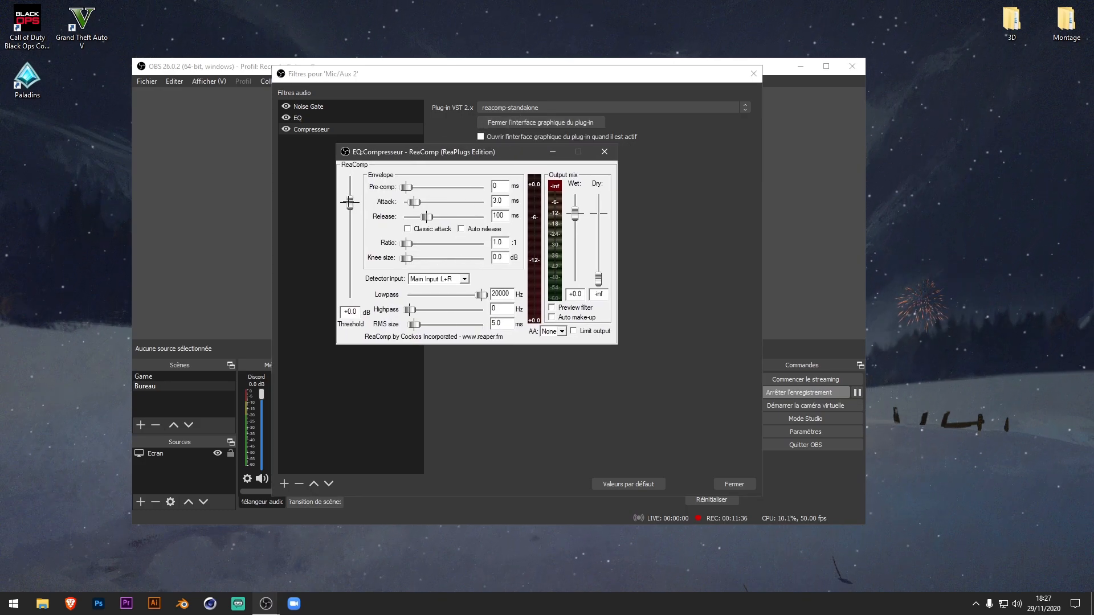
Lower the ReaComp threshold to about -4.6 dB.
{"action": "left_click_drag", "start_coordinate": [350, 201], "coordinate": [350, 222]}
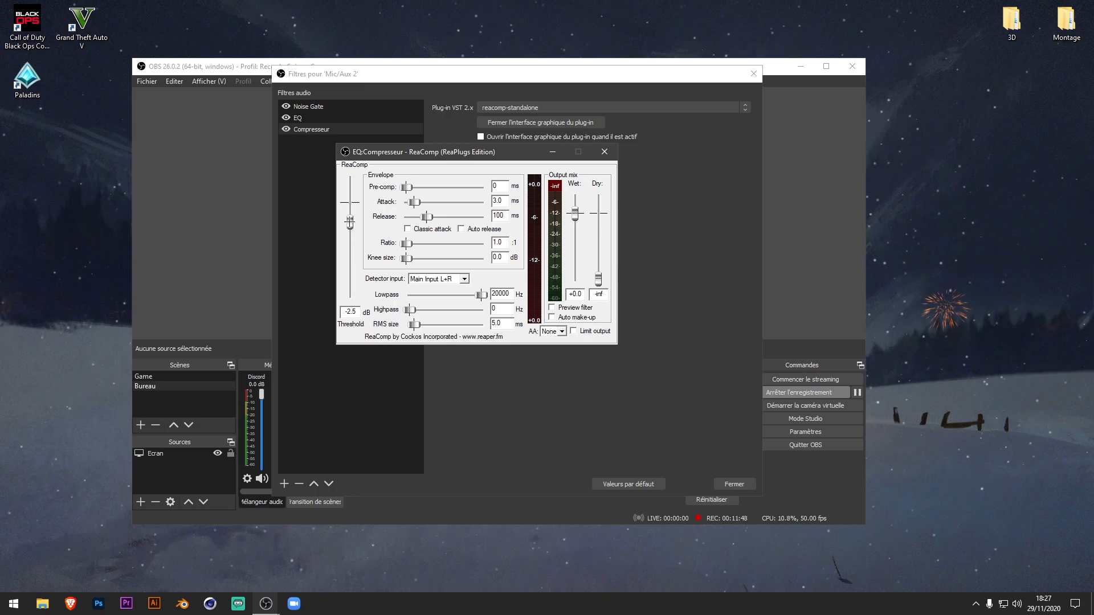
{"action": "left_click_drag", "start_coordinate": [350, 220], "coordinate": [350, 224]}
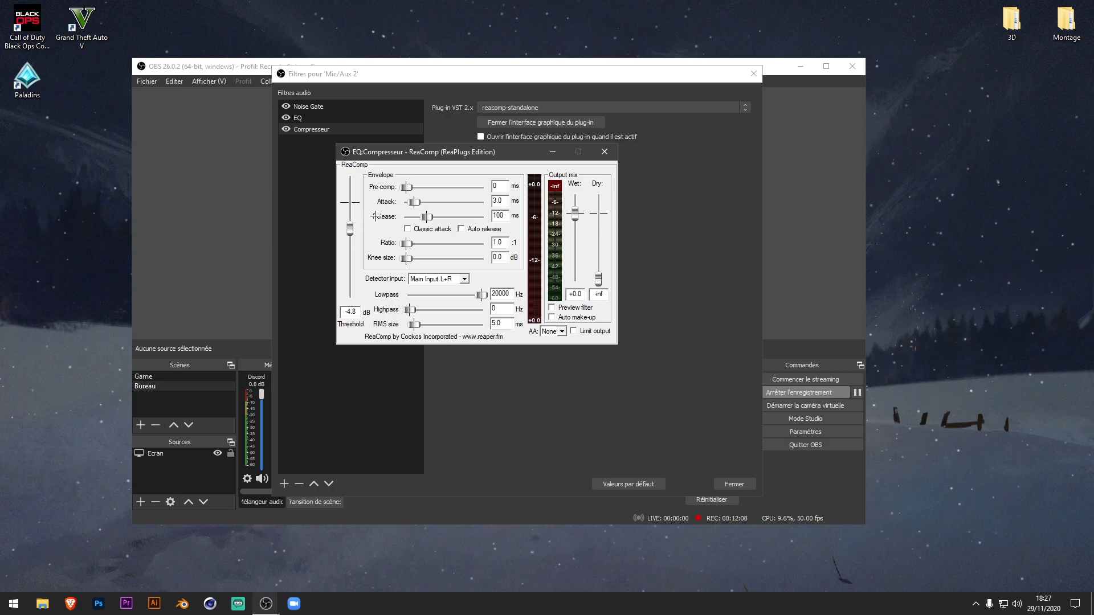
{"action": "left_click_drag", "start_coordinate": [349, 228], "coordinate": [351, 227]}
Set ReaComp's ratio to 4.0:1, attack to 4 ms, release to 150 ms and wet output to +0.7 dB, and close ReaComp.
{"action": "left_click_drag", "start_coordinate": [406, 244], "coordinate": [422, 245]}
{"action": "left_click_drag", "start_coordinate": [418, 203], "coordinate": [419, 203]}
{"action": "left_click_drag", "start_coordinate": [425, 217], "coordinate": [429, 216]}
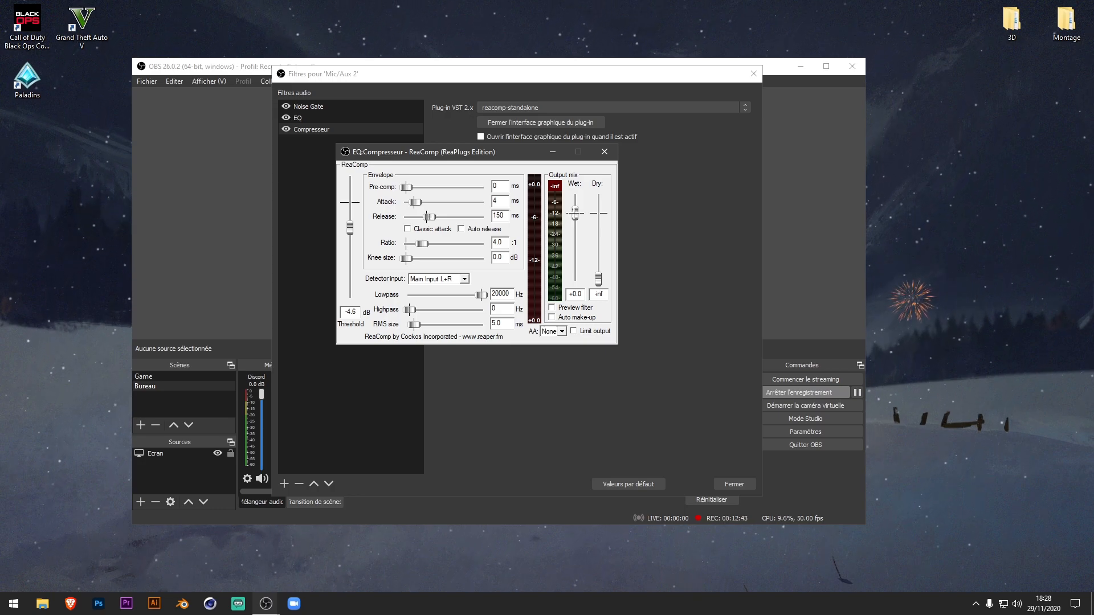
{"action": "left_click_drag", "start_coordinate": [575, 213], "coordinate": [575, 209]}
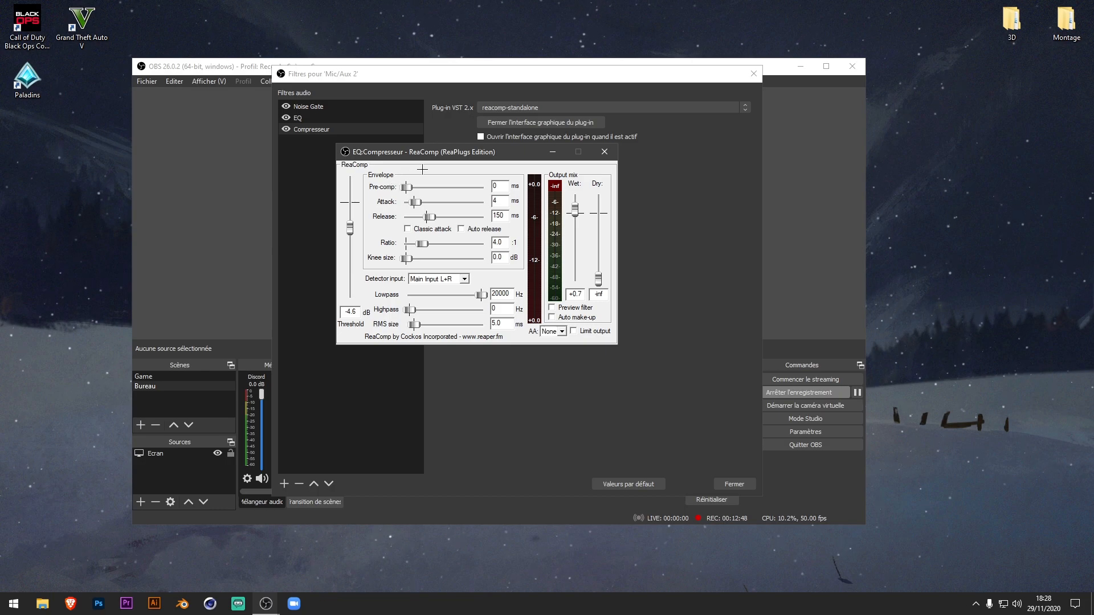
{"action": "left_click_drag", "start_coordinate": [492, 156], "coordinate": [460, 155]}
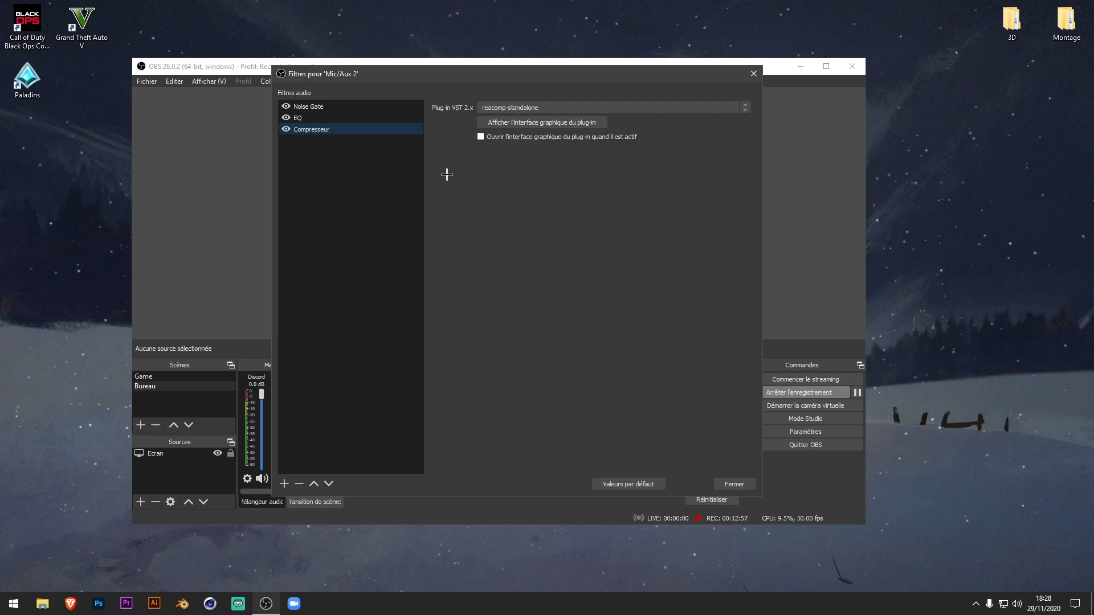
Reopen the EQ filter's ReaEQ interface, try the overall gain, return it to about 0 dB and close ReaEQ.
{"action": "left_click", "coordinate": [310, 116]}
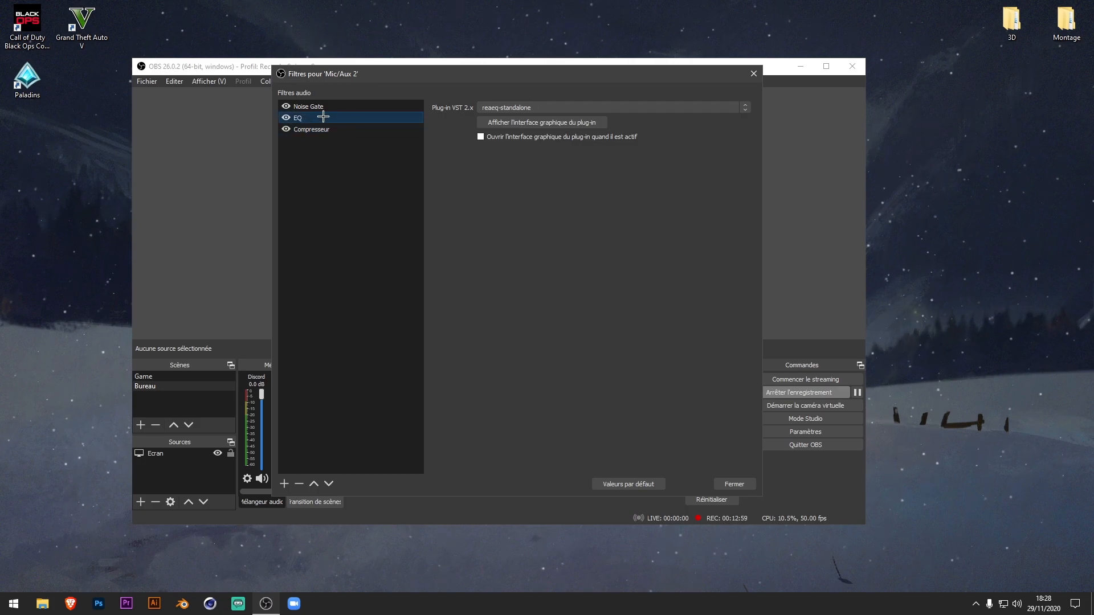
{"action": "left_click", "coordinate": [503, 122]}
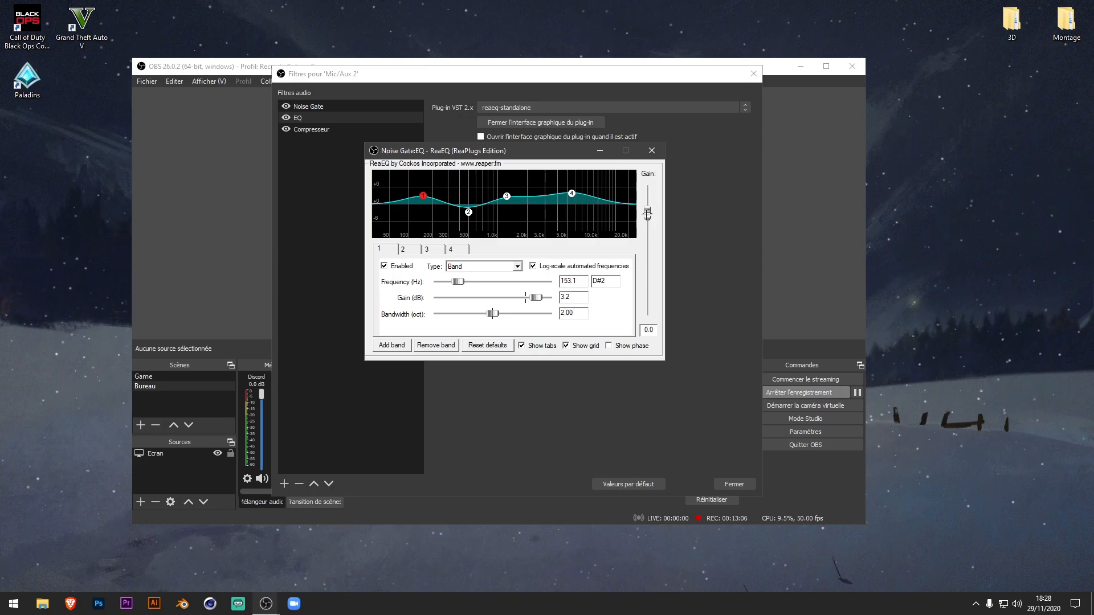
{"action": "left_click_drag", "start_coordinate": [647, 214], "coordinate": [648, 209]}
{"action": "double_click", "coordinate": [648, 208]}
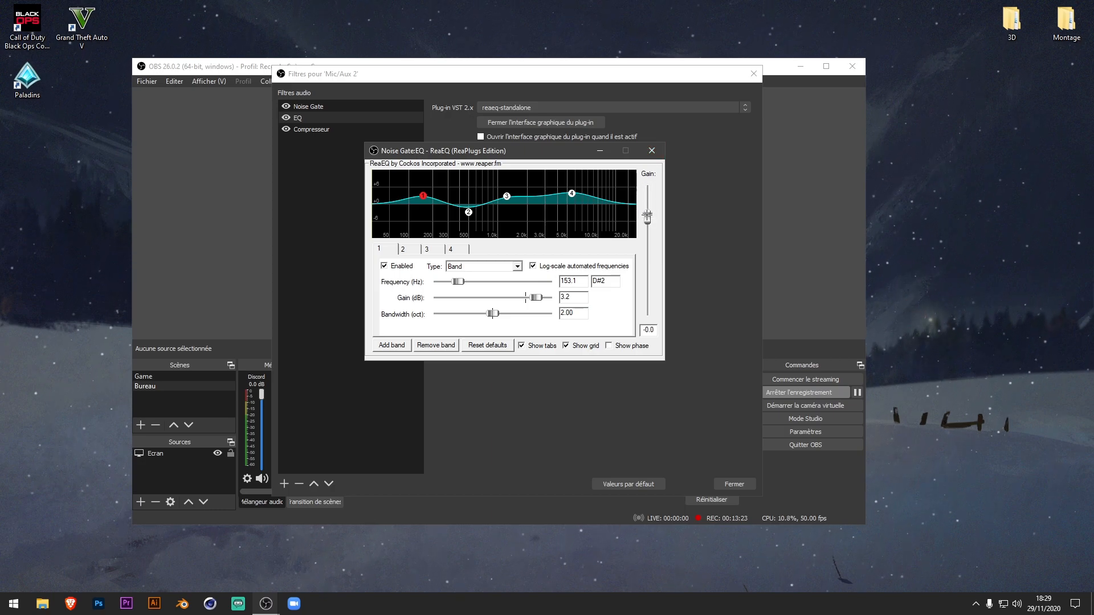
{"action": "left_click", "coordinate": [653, 151]}
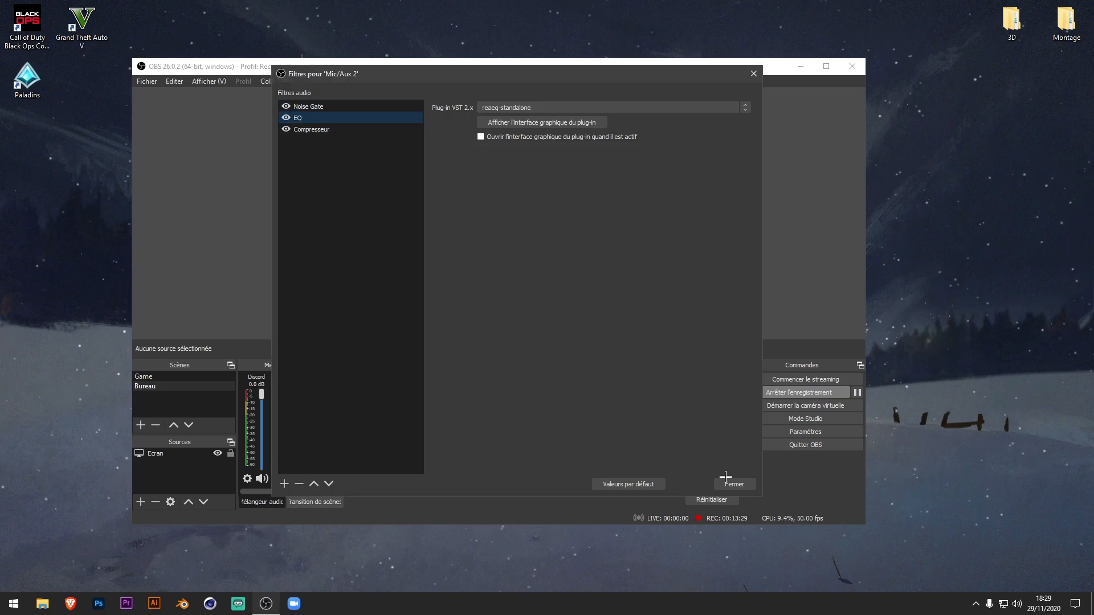
Close the Mic/Aux 2 filters window and return to the audio mixer.
{"action": "left_click", "coordinate": [730, 484]}
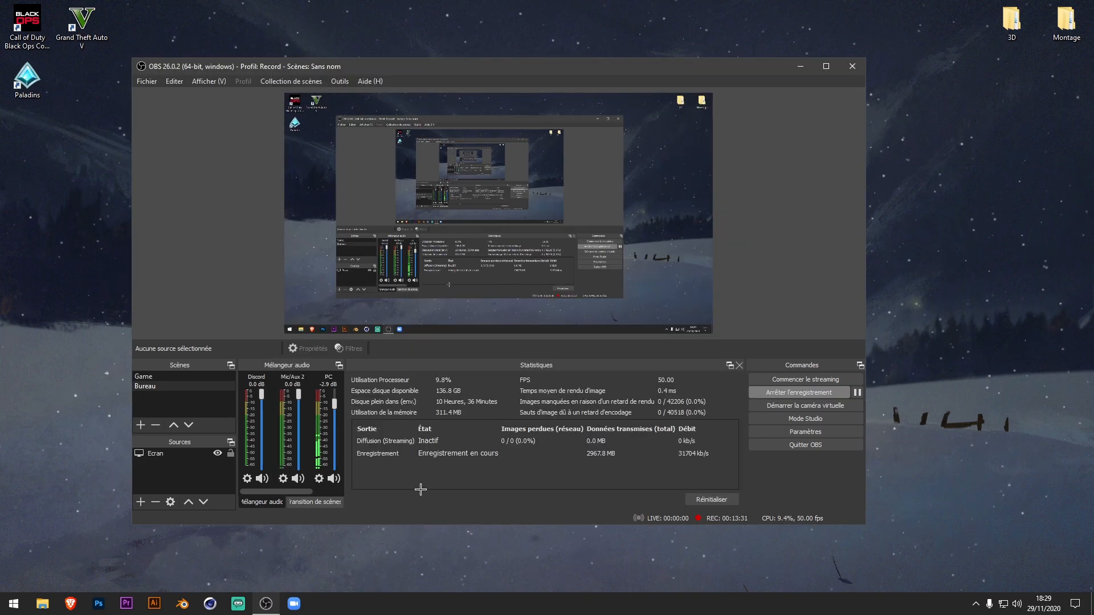
{"action": "left_click_drag", "start_coordinate": [293, 491], "coordinate": [322, 489]}
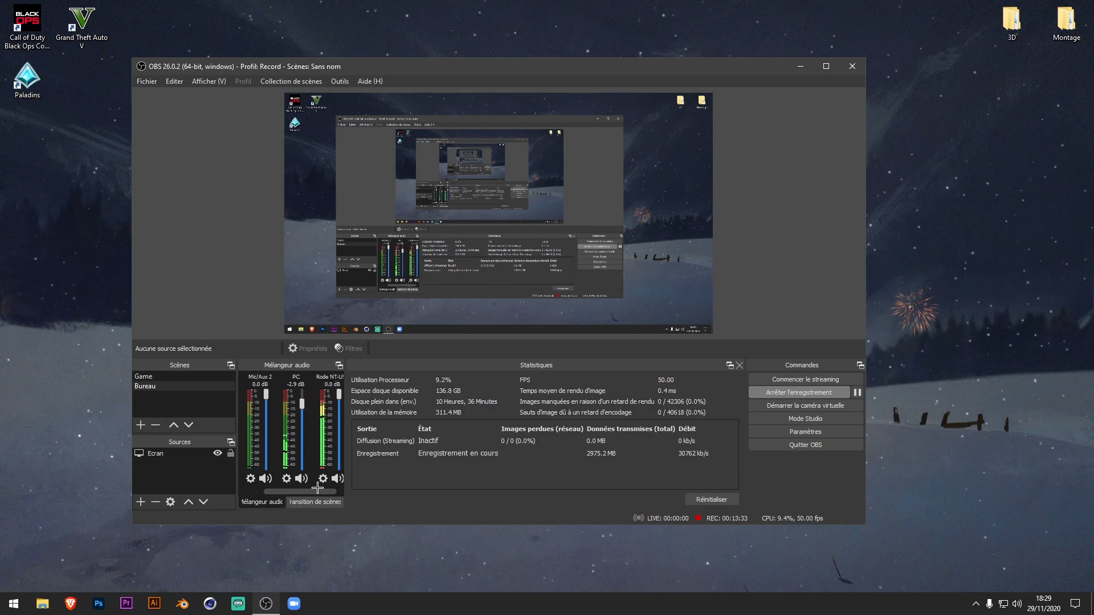